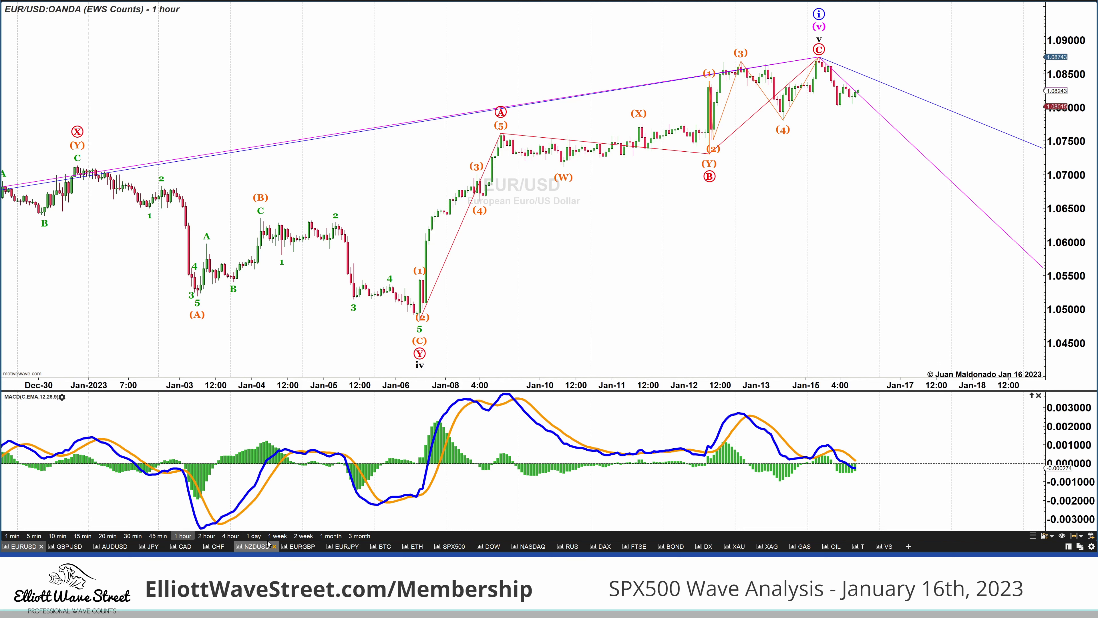
# Show the EUR/USD chart on the 1-day timeframe with the projected decline and extra space for future dates in view.
pyautogui.click(254, 536)
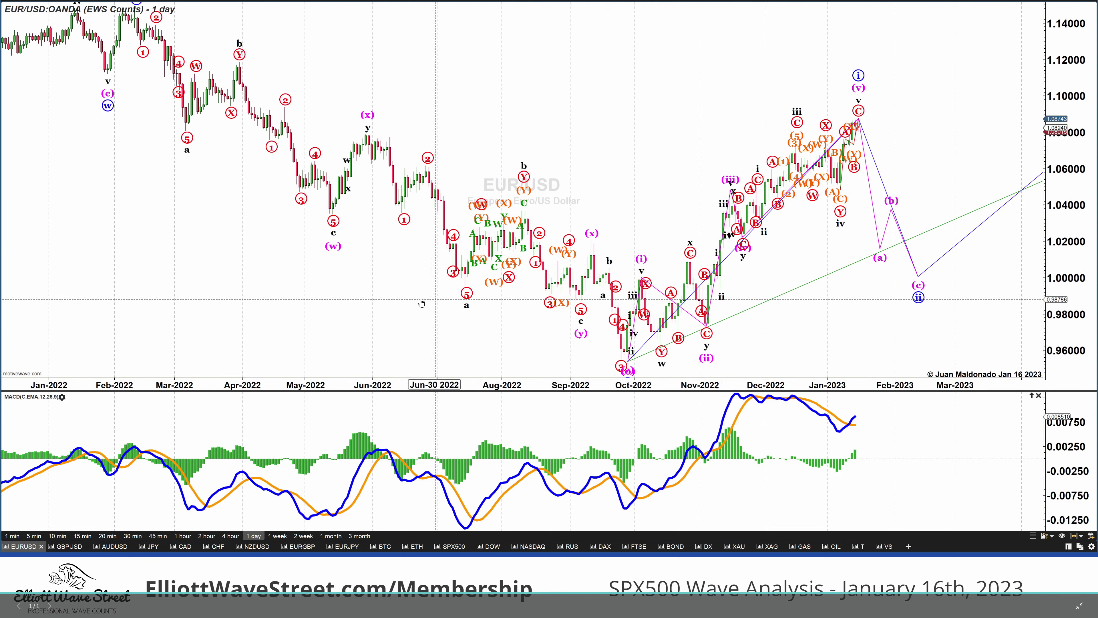
pyautogui.scroll(-2, 350, 298)
pyautogui.moveTo(349, 299); pyautogui.dragTo(74, 313)
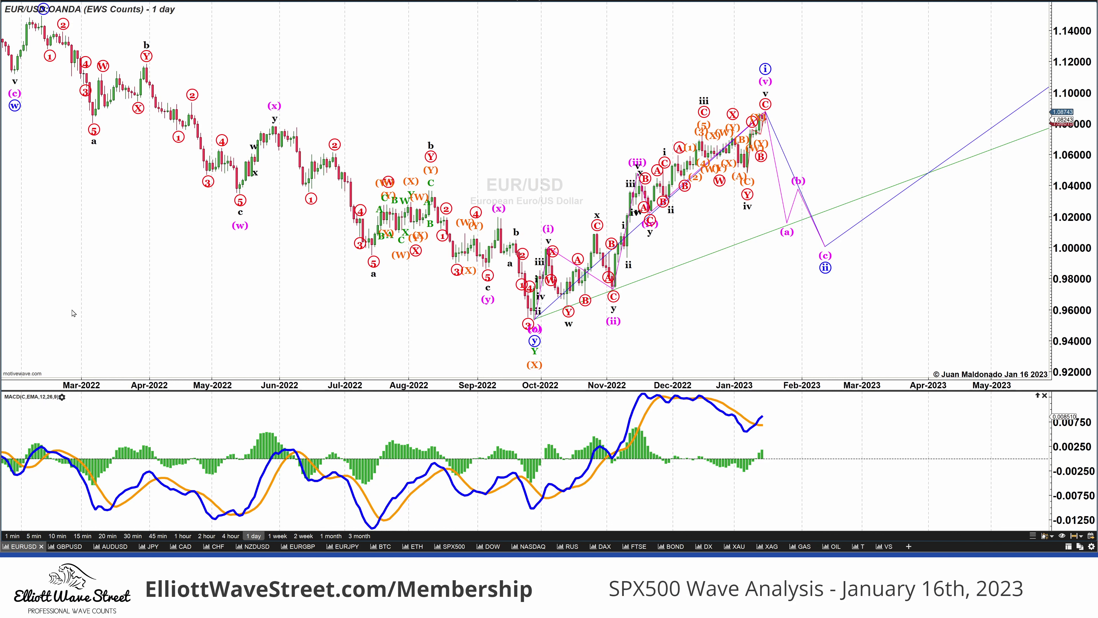
# Draw green arrows pointing at the blue wave i top, the projected blue wave ii low and the 1.00000 price level.
pyautogui.moveTo(817, 61)
pyautogui.mouseDown()
pyautogui.moveTo(788, 65)
pyautogui.moveTo(799, 71)
pyautogui.mouseUp()
pyautogui.moveTo(726, 49); pyautogui.dragTo(734, 64)
pyautogui.moveTo(899, 260); pyautogui.dragTo(840, 269)
pyautogui.moveTo(852, 253); pyautogui.dragTo(840, 269)
pyautogui.moveTo(856, 281); pyautogui.dragTo(841, 271)
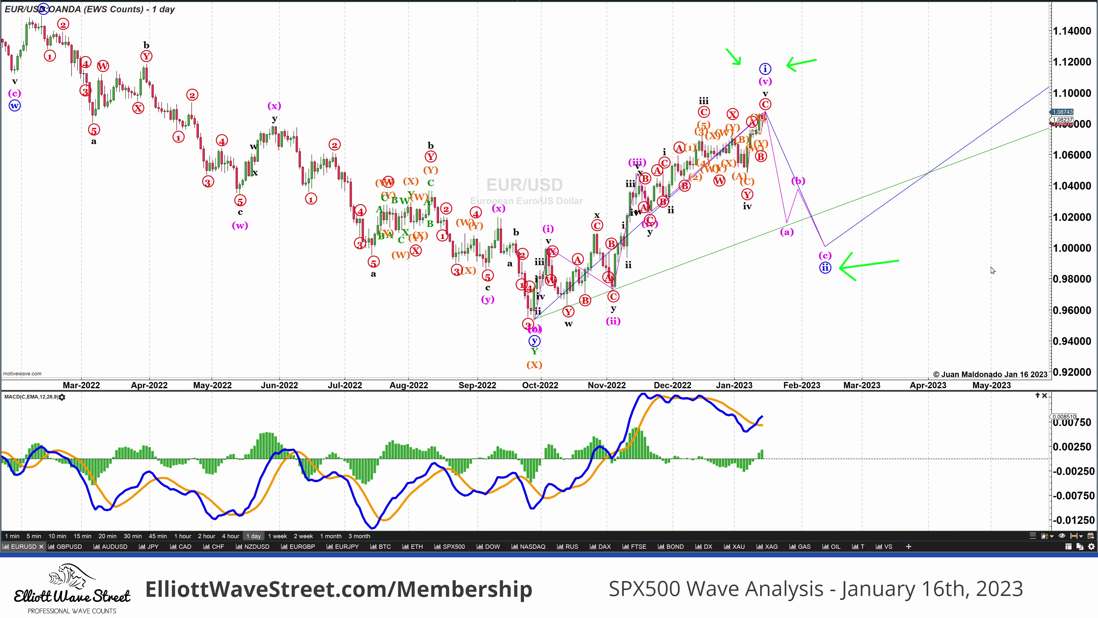
pyautogui.moveTo(1000, 247); pyautogui.dragTo(1036, 245)
pyautogui.moveTo(1029, 255); pyautogui.dragTo(1036, 245)
# Mark the divergence with green arrows along the rising price highs and falling MACD, and draw a tall rectangle in empty chart space.
pyautogui.moveTo(644, 395)
pyautogui.mouseDown()
pyautogui.moveTo(643, 177)
pyautogui.moveTo(761, 117)
pyautogui.mouseUp()
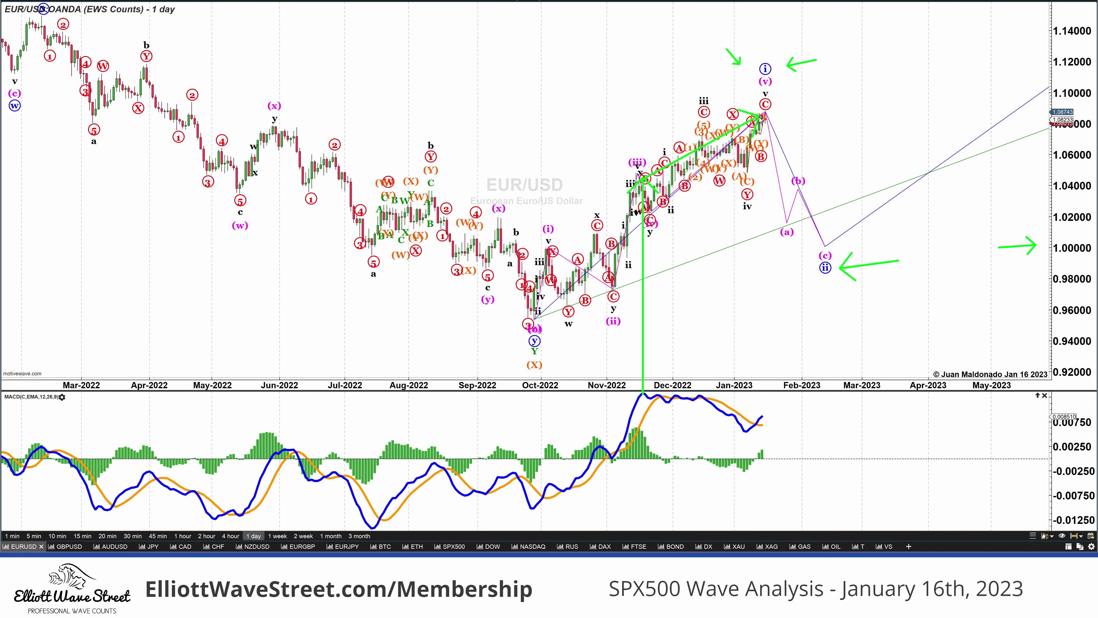
pyautogui.moveTo(644, 392); pyautogui.dragTo(754, 431)
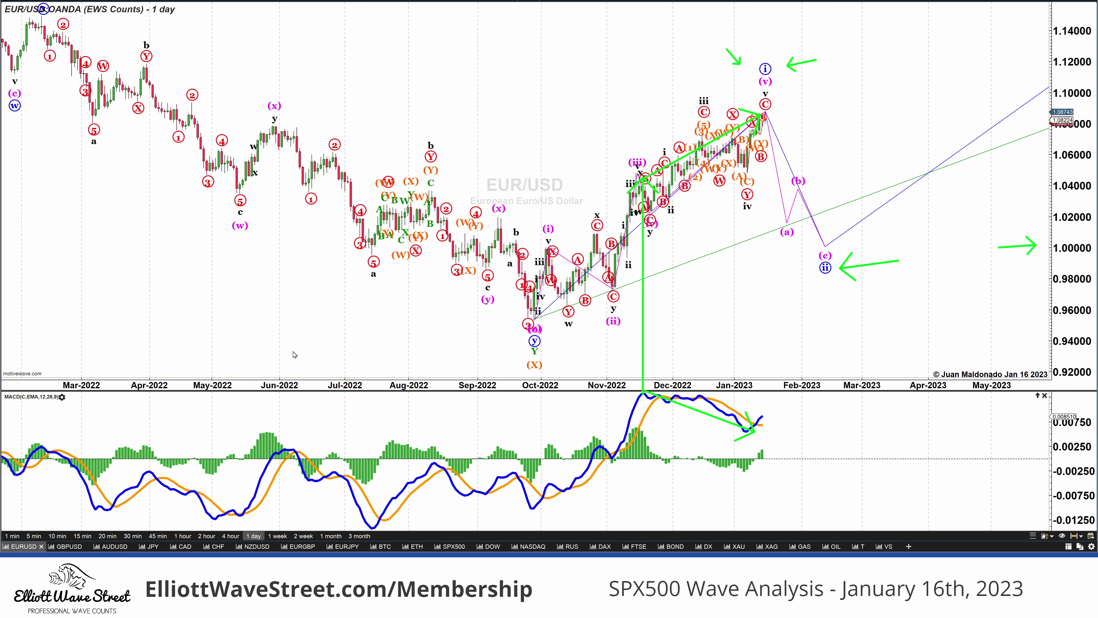
pyautogui.moveTo(247, 346); pyautogui.dragTo(262, 264)
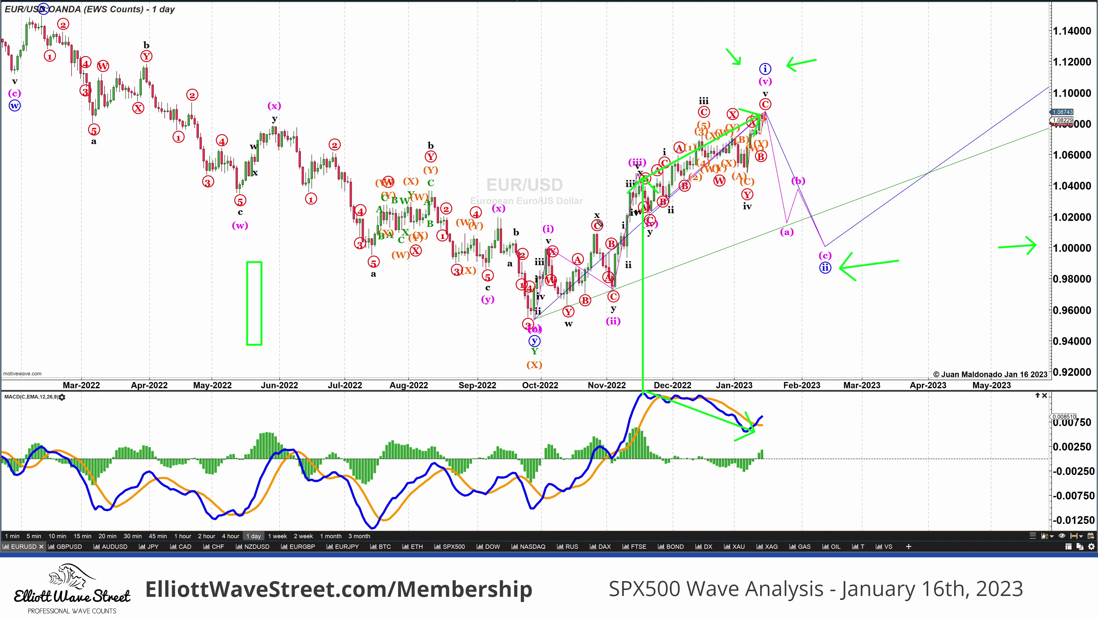
# Circle the November rally and the falling MACD section, box the final advance into wave i, and clear all annotations.
pyautogui.moveTo(644, 166)
pyautogui.mouseDown()
pyautogui.moveTo(605, 223)
pyautogui.moveTo(632, 268)
pyautogui.moveTo(645, 173)
pyautogui.mouseUp()
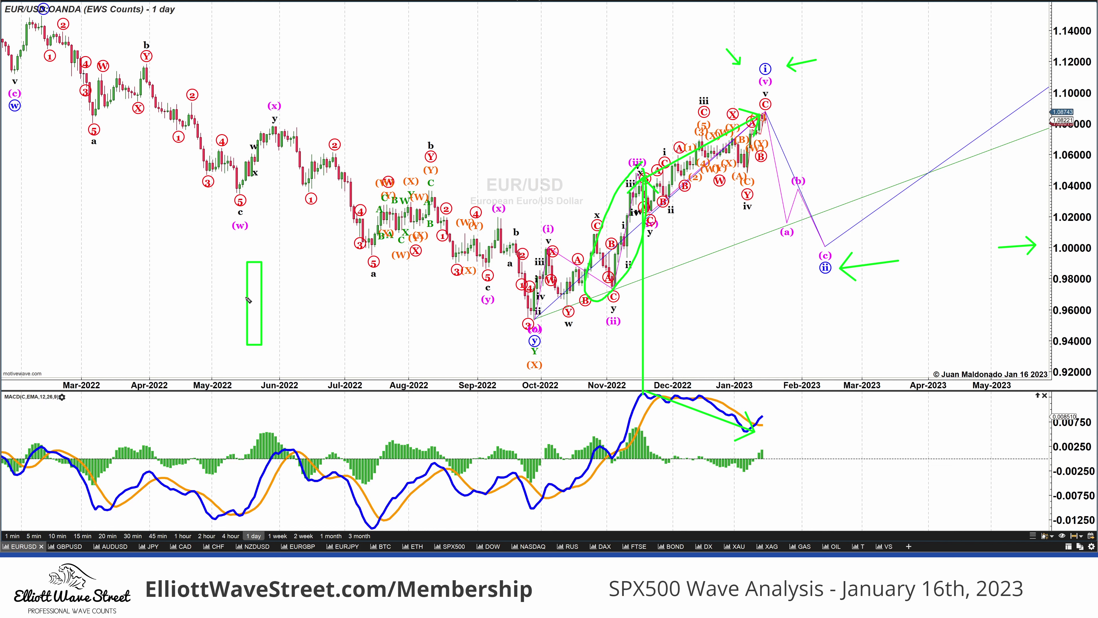
pyautogui.moveTo(626, 176); pyautogui.dragTo(751, 121)
pyautogui.moveTo(730, 403)
pyautogui.mouseDown()
pyautogui.moveTo(655, 383)
pyautogui.moveTo(737, 442)
pyautogui.moveTo(685, 365)
pyautogui.mouseUp()
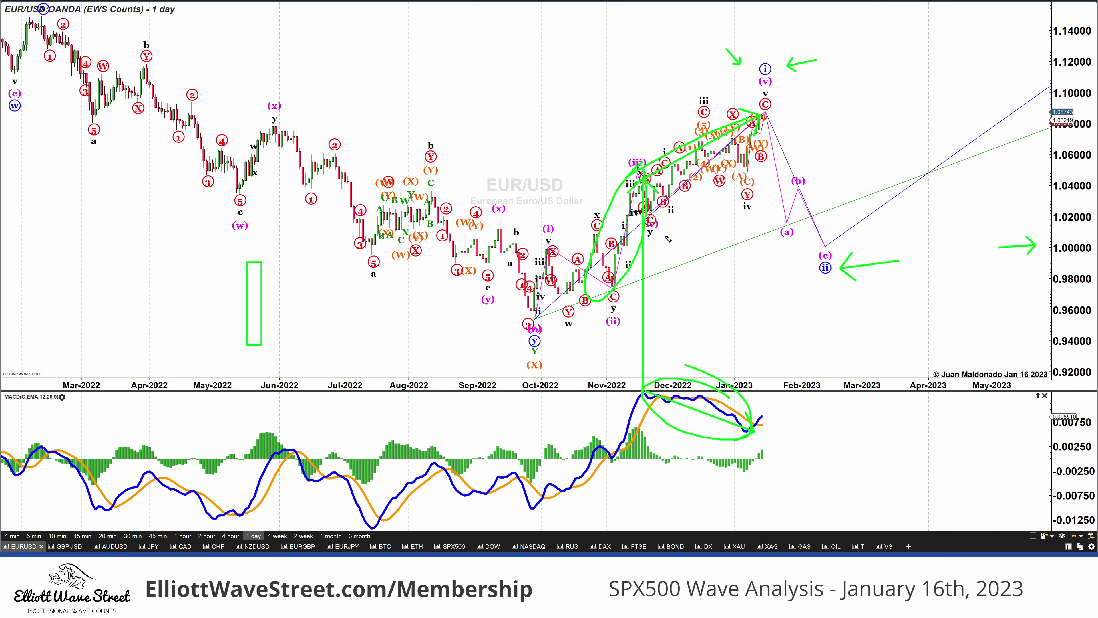
pyautogui.moveTo(789, 112)
pyautogui.mouseDown()
pyautogui.moveTo(633, 117)
pyautogui.moveTo(635, 191)
pyautogui.moveTo(839, 124)
pyautogui.moveTo(746, 111)
pyautogui.mouseUp()
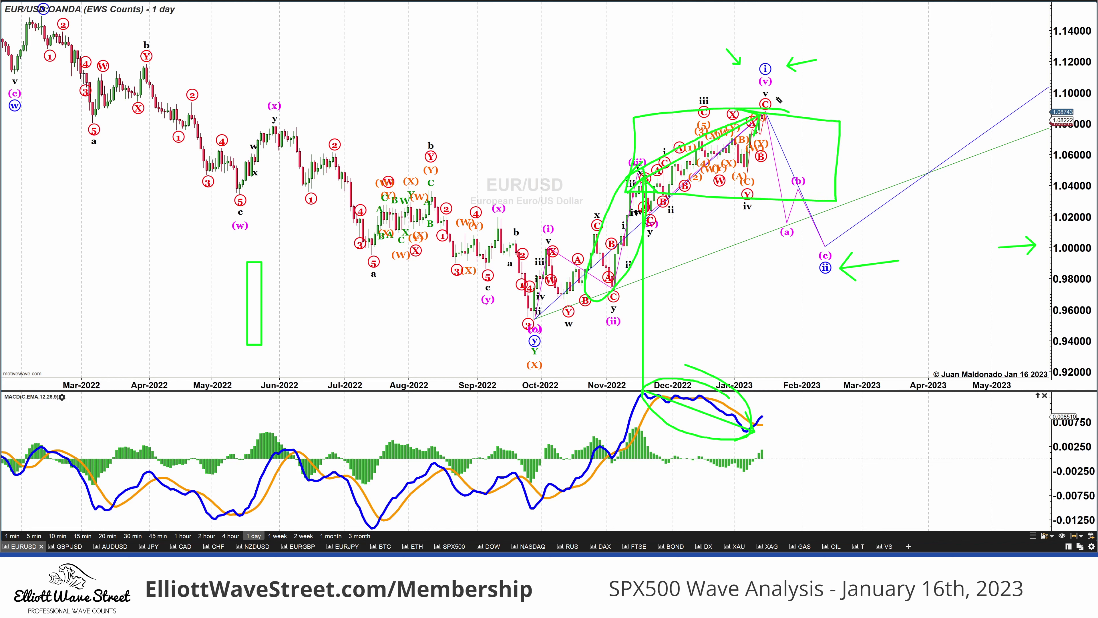
pyautogui.press('Escape')
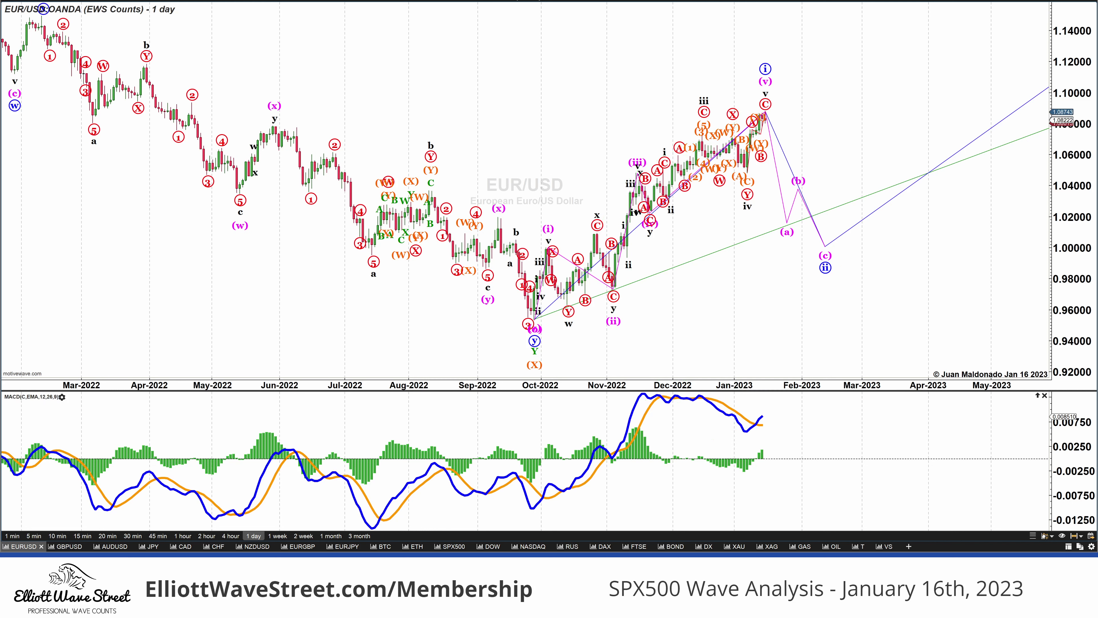
# Switch the EUR/USD chart to the 1-hour timeframe, framing the January rally and its latest pullback.
pyautogui.click(185, 536)
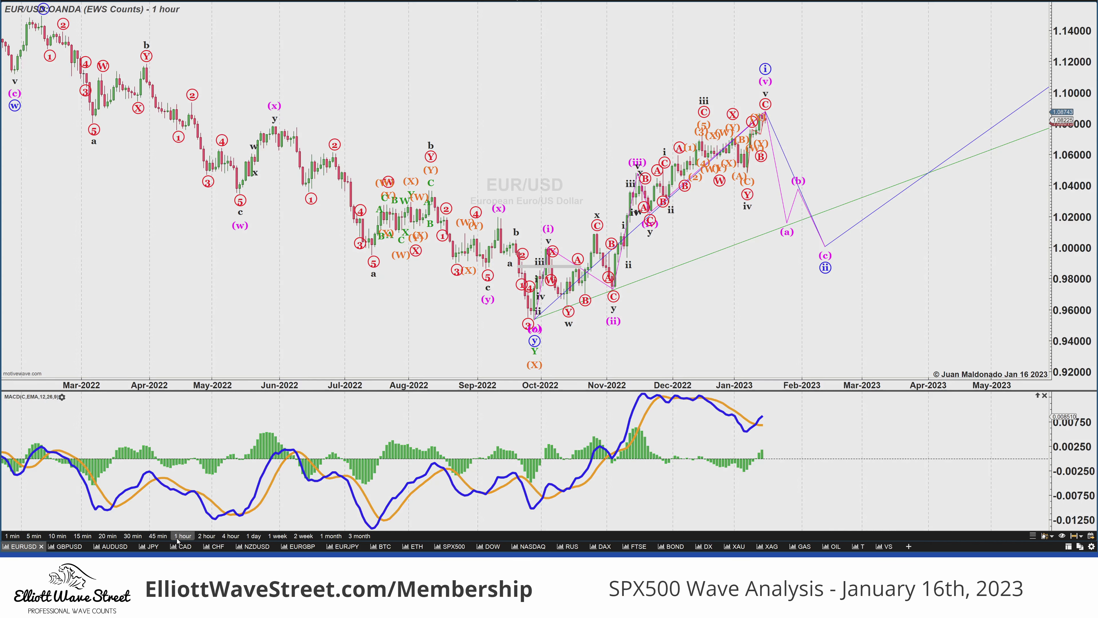
pyautogui.scroll(5, 492, 295)
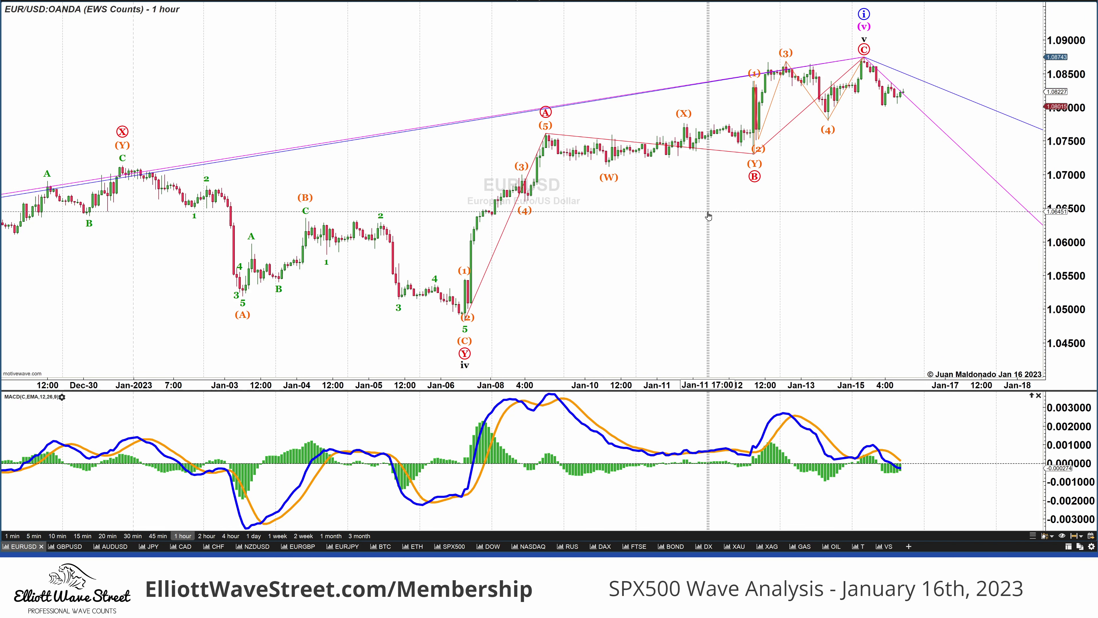
pyautogui.scroll(-3, 708, 215)
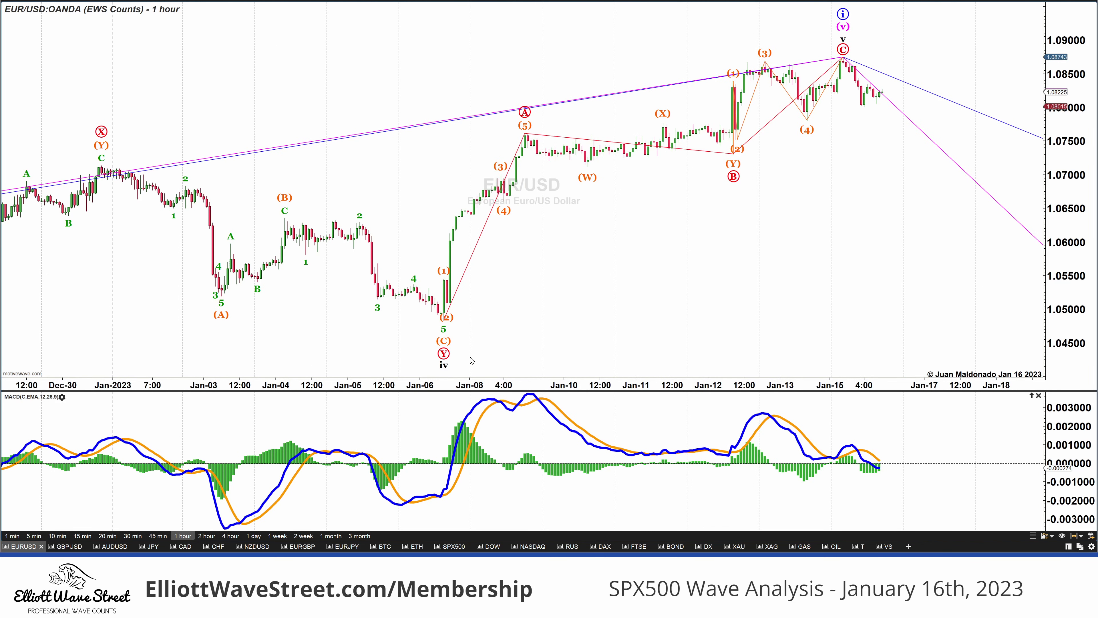
# Mark the rally from wave iv to circled A, its high and its MACD surge, and draw a descending line across the MACD peaks.
pyautogui.moveTo(443, 321); pyautogui.dragTo(523, 137)
pyautogui.moveTo(397, 414)
pyautogui.mouseDown()
pyautogui.moveTo(435, 414)
pyautogui.moveTo(431, 426)
pyautogui.moveTo(437, 410)
pyautogui.moveTo(446, 423)
pyautogui.moveTo(434, 425)
pyautogui.mouseUp()
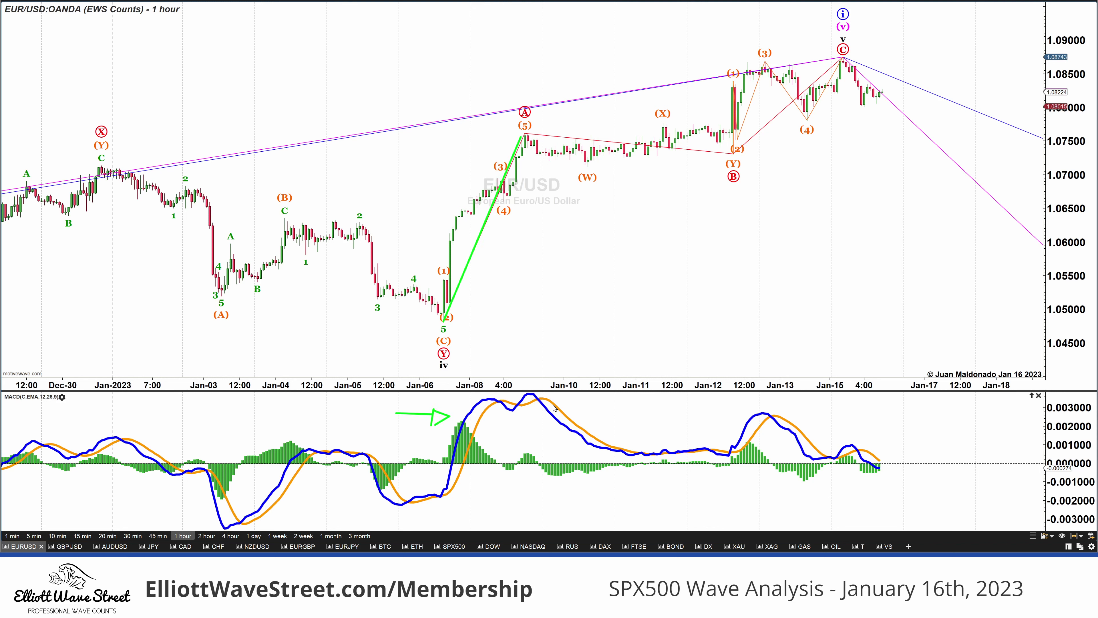
pyautogui.moveTo(518, 128); pyautogui.dragTo(872, 128)
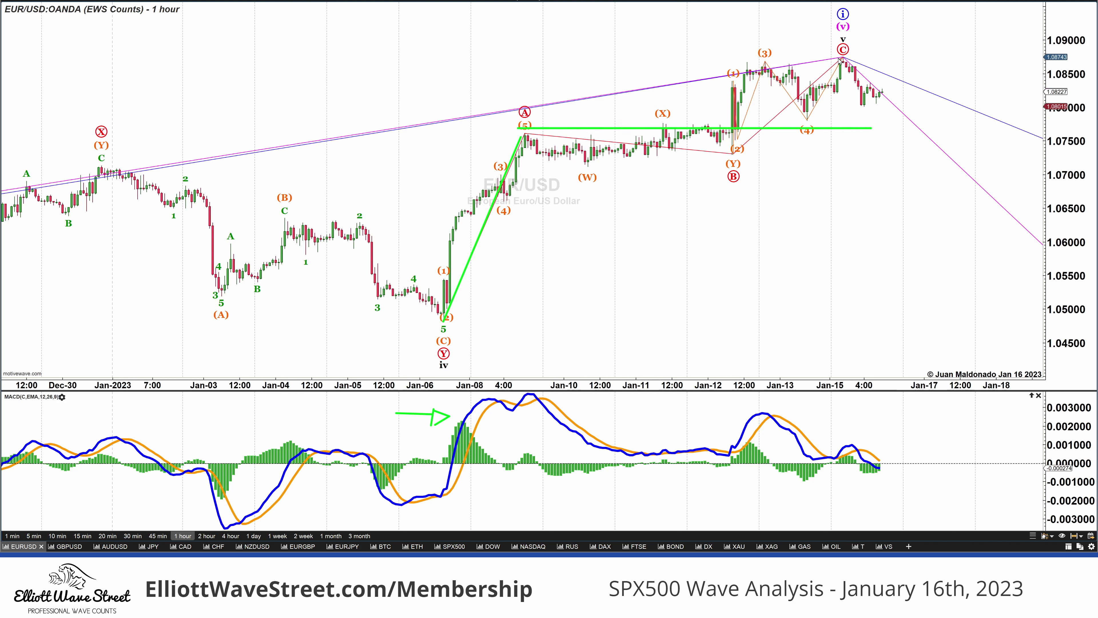
pyautogui.moveTo(530, 392); pyautogui.dragTo(816, 416)
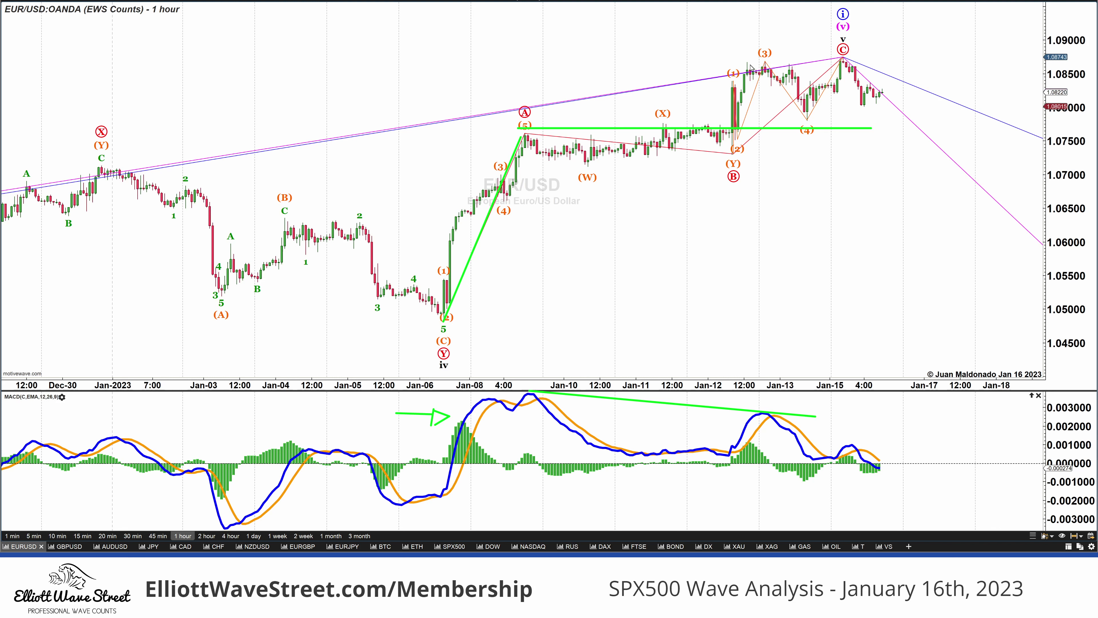
# Mark the wave (3) high, sketch the pullback and a falling red candle path, and draw a red band along the wave iv low.
pyautogui.moveTo(744, 61); pyautogui.dragTo(880, 62)
pyautogui.moveTo(842, 57)
pyautogui.mouseDown()
pyautogui.moveTo(863, 108)
pyautogui.moveTo(870, 84)
pyautogui.moveTo(876, 99)
pyautogui.moveTo(891, 76)
pyautogui.moveTo(908, 82)
pyautogui.mouseUp()
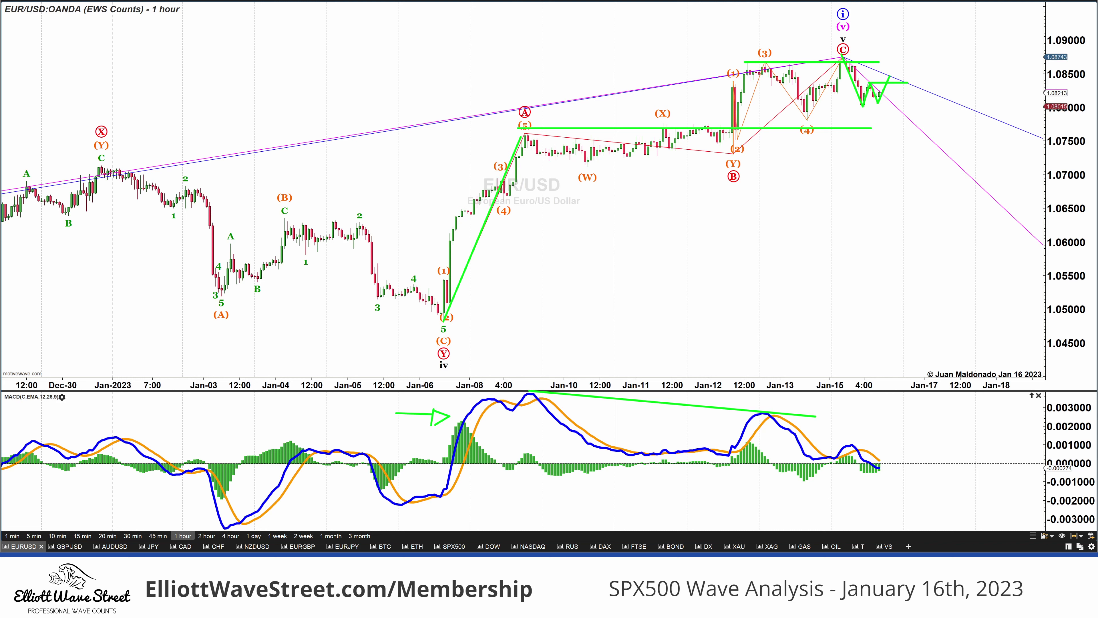
pyautogui.moveTo(890, 75); pyautogui.dragTo(971, 289)
pyautogui.moveTo(427, 314); pyautogui.dragTo(1017, 321)
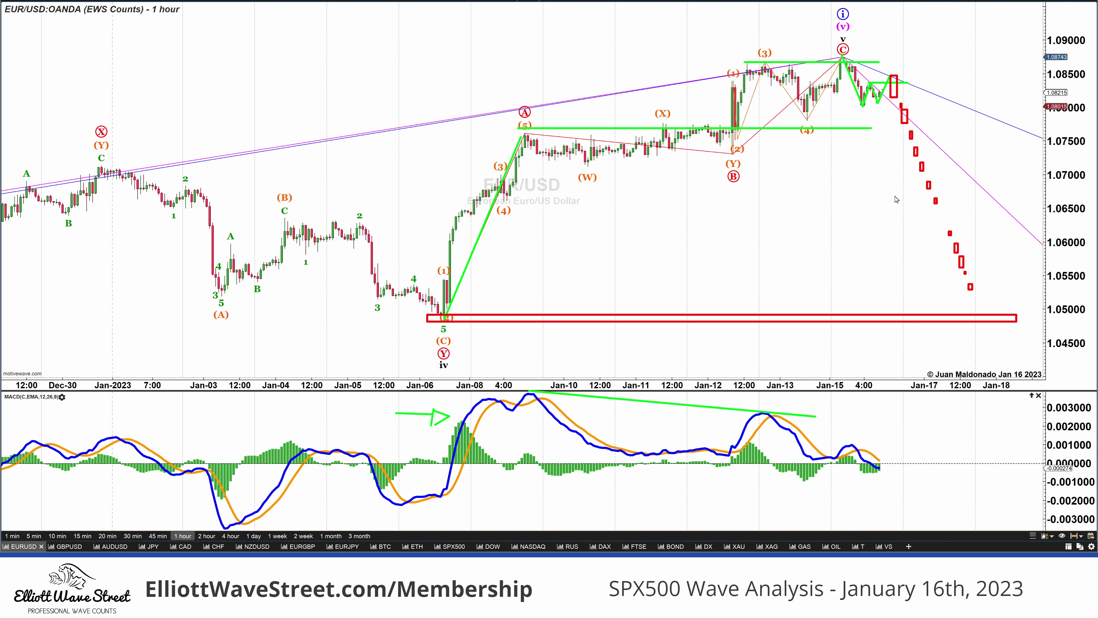
# Box the topping area, the circled C peak and the expected rebound in red, and clear all annotations.
pyautogui.moveTo(726, 28); pyautogui.dragTo(937, 127)
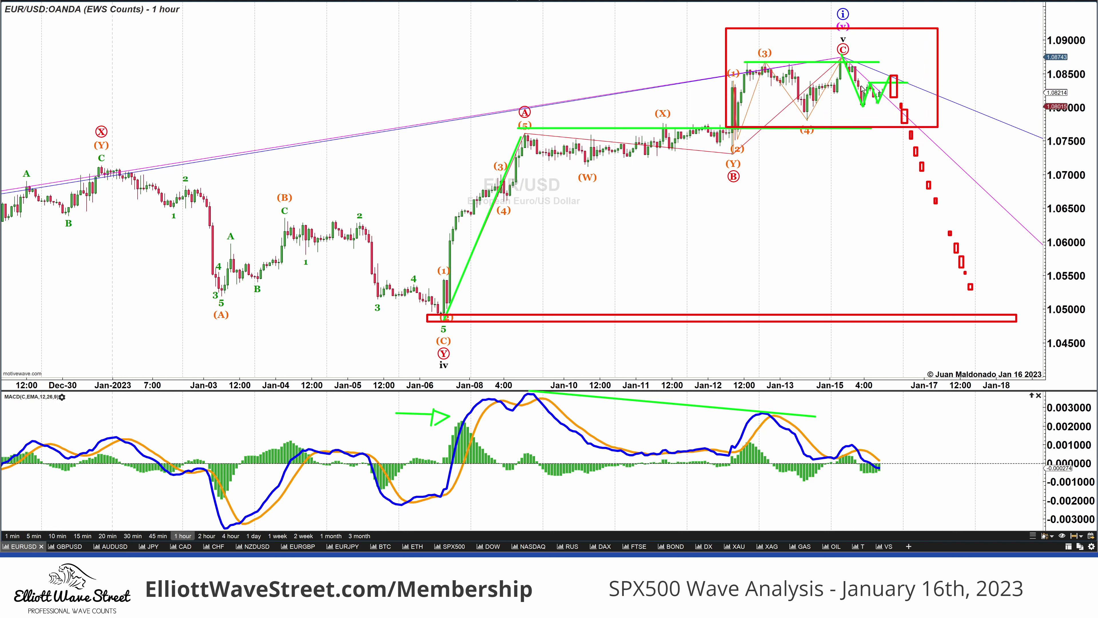
pyautogui.moveTo(879, 70); pyautogui.dragTo(913, 88)
pyautogui.moveTo(828, 53); pyautogui.dragTo(874, 68)
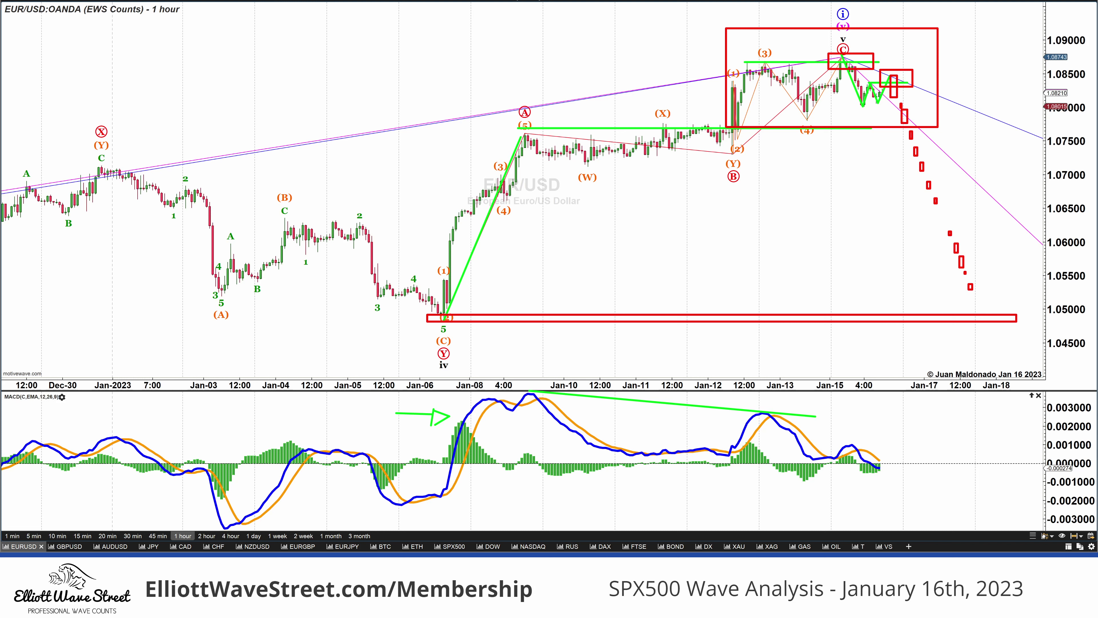
pyautogui.press('e')
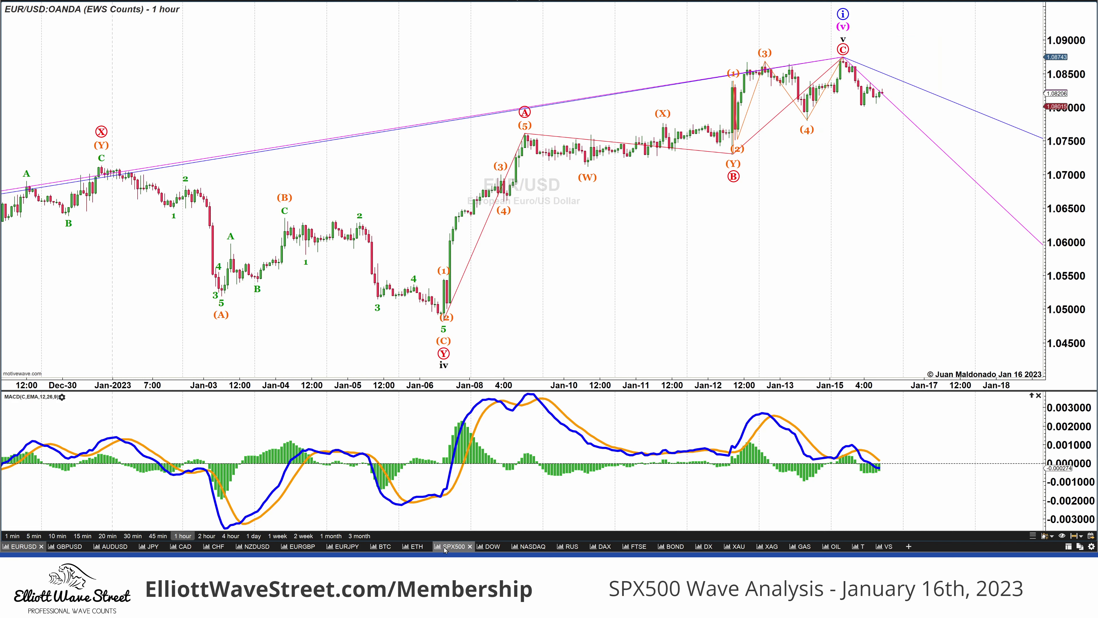
# Open the SPX500 chart on the 1-day timeframe and bring the projected wave 2 decline into view.
pyautogui.click(449, 546)
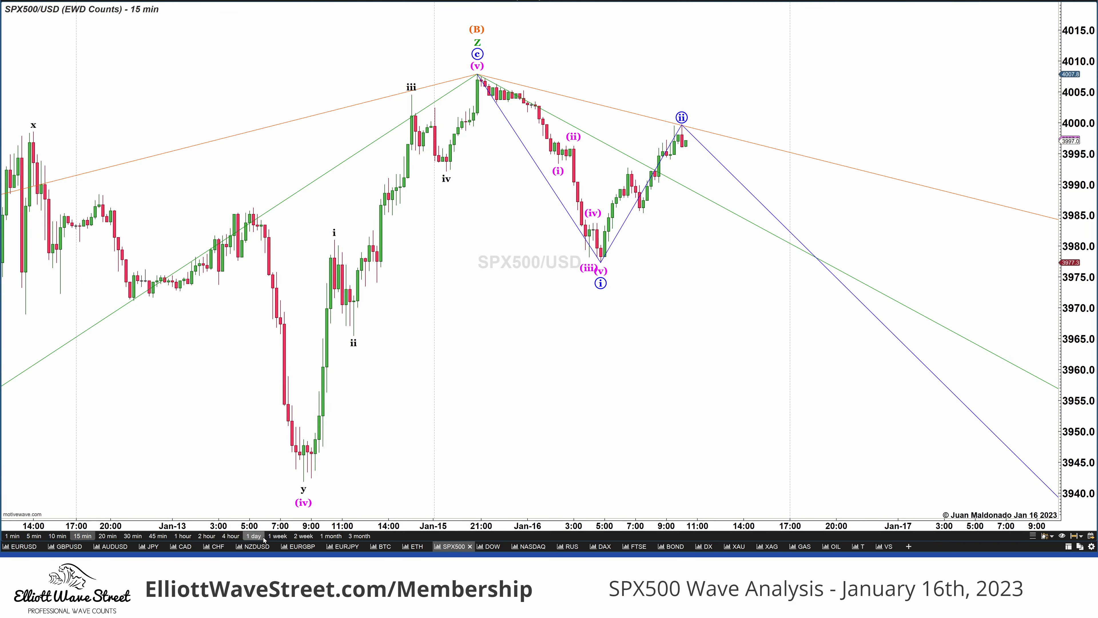
pyautogui.click(254, 536)
pyautogui.moveTo(549, 367); pyautogui.dragTo(714, 365)
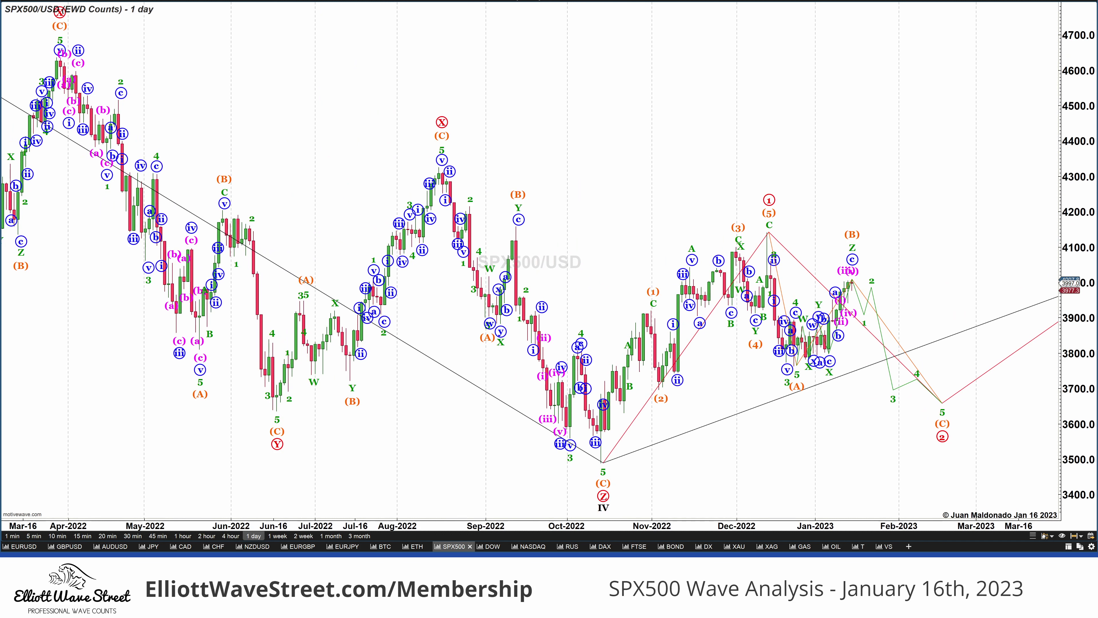
# Trace the (A)-(B)-(C) correction from circled wave 1 to 2 with red arrows, and extend a horizontal arrow from the wave (A) low.
pyautogui.moveTo(769, 232)
pyautogui.mouseDown()
pyautogui.moveTo(798, 372)
pyautogui.moveTo(849, 276)
pyautogui.moveTo(939, 406)
pyautogui.mouseUp()
pyautogui.moveTo(798, 372); pyautogui.dragTo(978, 371)
pyautogui.moveTo(963, 357); pyautogui.dragTo(978, 371)
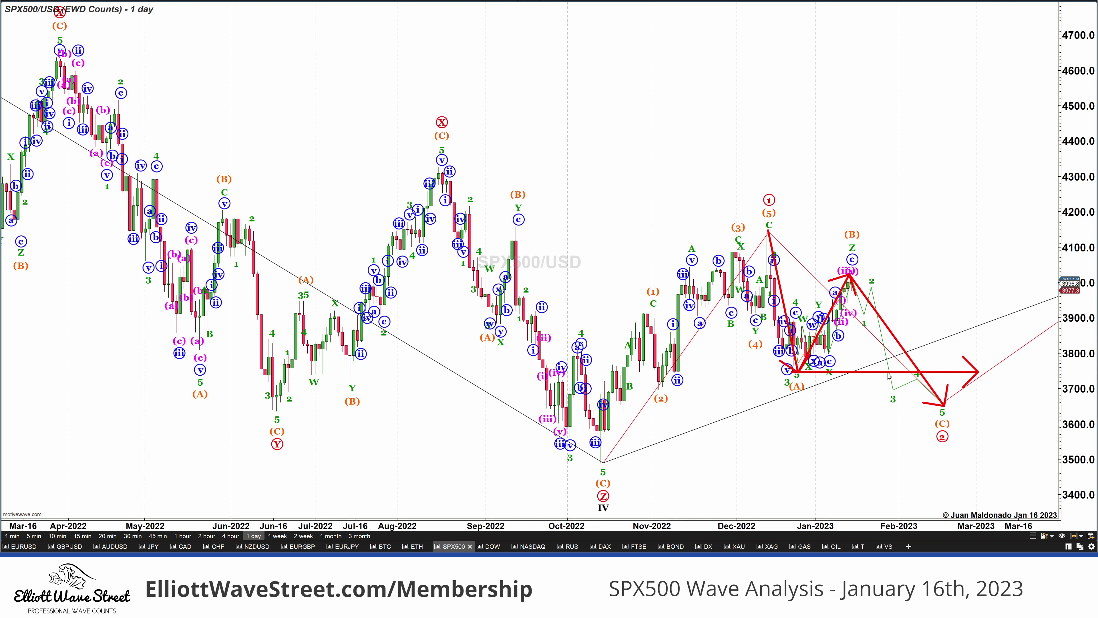
# Draw a steeper red arrow from the wave (B) top to about 3500 and a horizontal arrow from the October wave IV low.
pyautogui.moveTo(849, 276); pyautogui.dragTo(878, 443)
pyautogui.moveTo(862, 430); pyautogui.dragTo(878, 442)
pyautogui.moveTo(891, 425); pyautogui.dragTo(881, 464)
pyautogui.moveTo(595, 460); pyautogui.dragTo(989, 461)
pyautogui.moveTo(973, 446); pyautogui.dragTo(990, 461)
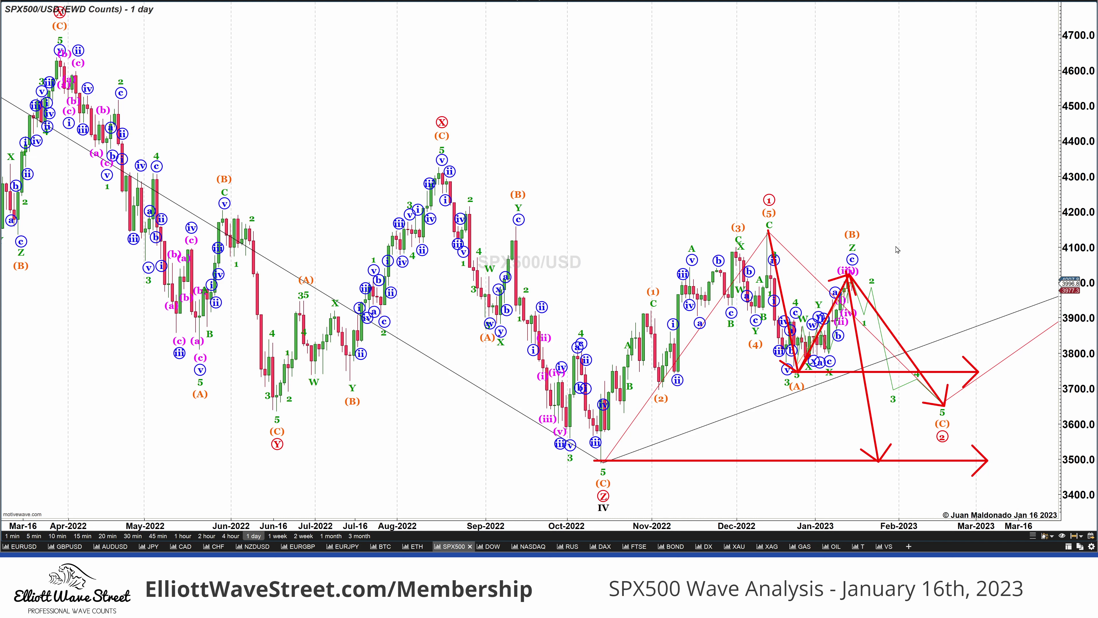
# Point red arrows at the wave (B) top and the projected wave 2 low, sketch a rebound arrow, and clear all annotations.
pyautogui.moveTo(855, 189)
pyautogui.mouseDown()
pyautogui.moveTo(854, 223)
pyautogui.moveTo(834, 232)
pyautogui.moveTo(874, 252)
pyautogui.mouseUp()
pyautogui.moveTo(965, 427)
pyautogui.mouseDown()
pyautogui.moveTo(949, 409)
pyautogui.moveTo(964, 340)
pyautogui.mouseUp()
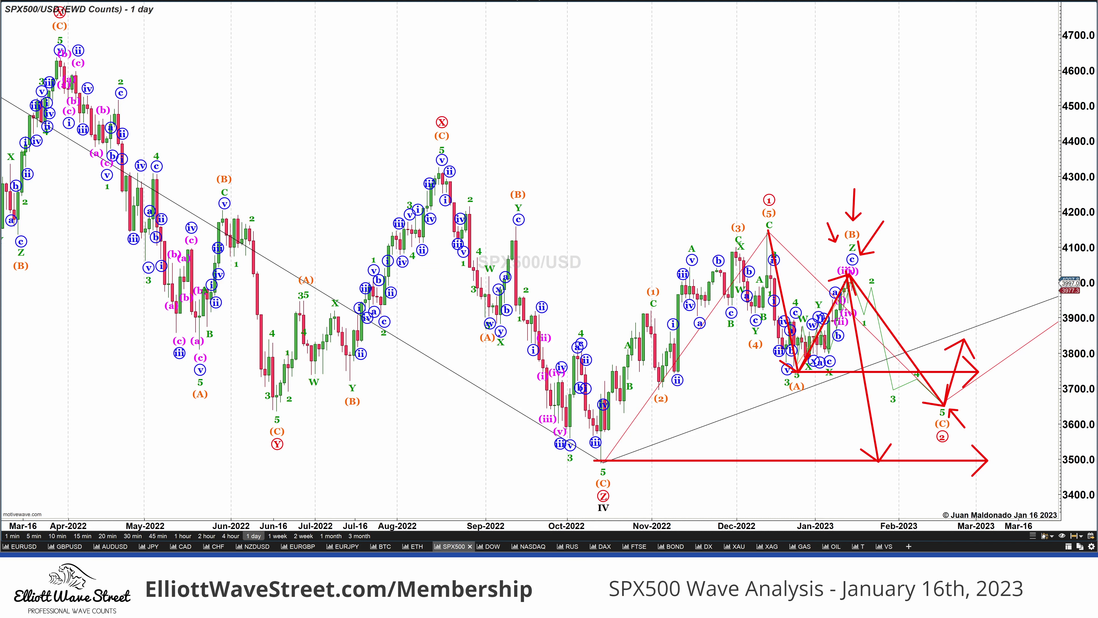
pyautogui.press('Escape')
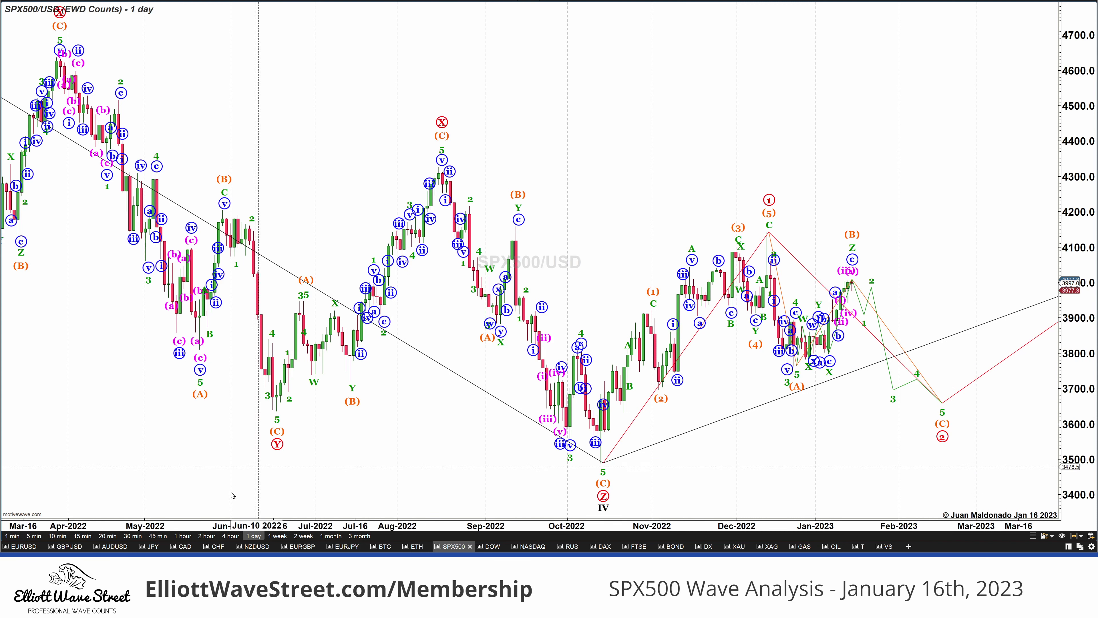
# Switch the SPX500 chart to the 1-hour timeframe and frame the recent top with the projected five-wave decline.
pyautogui.click(183, 537)
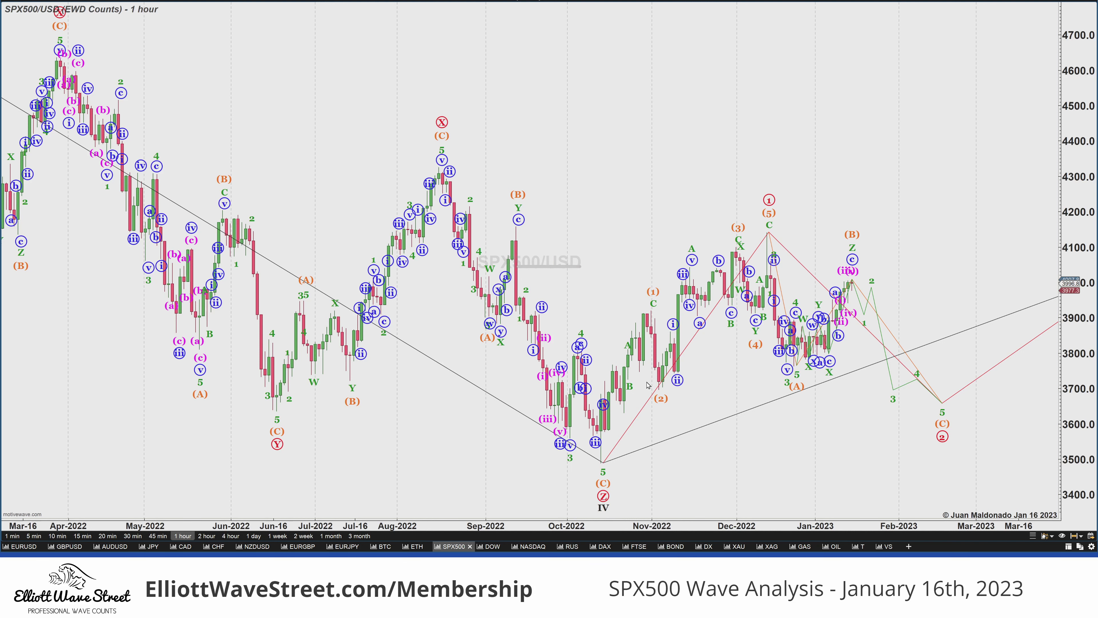
pyautogui.scroll(5, 644, 383)
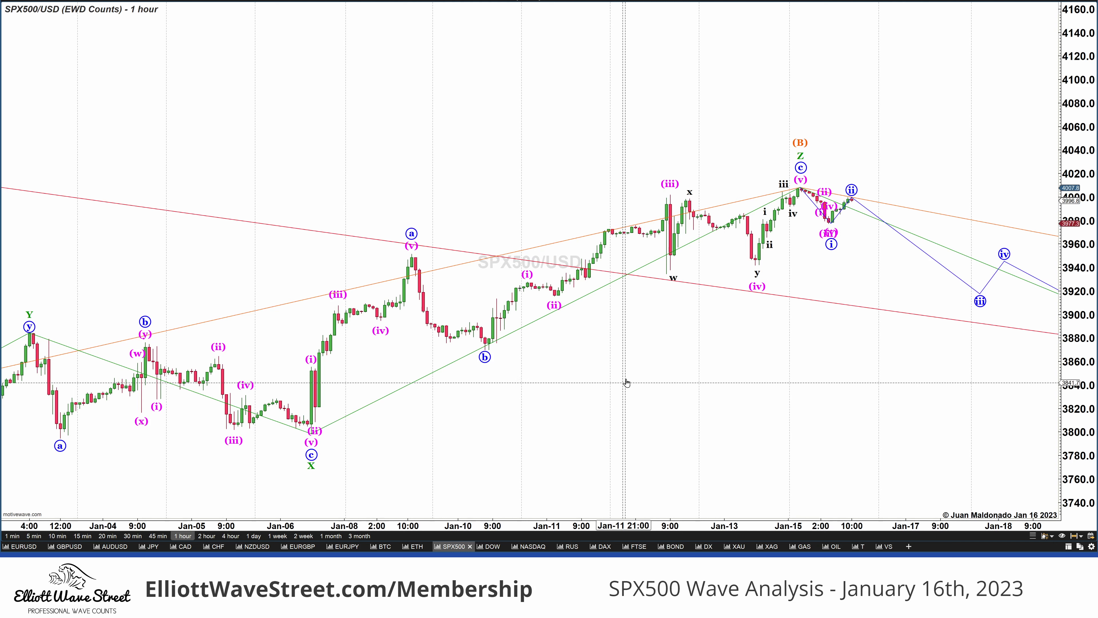
pyautogui.moveTo(605, 377); pyautogui.dragTo(552, 369)
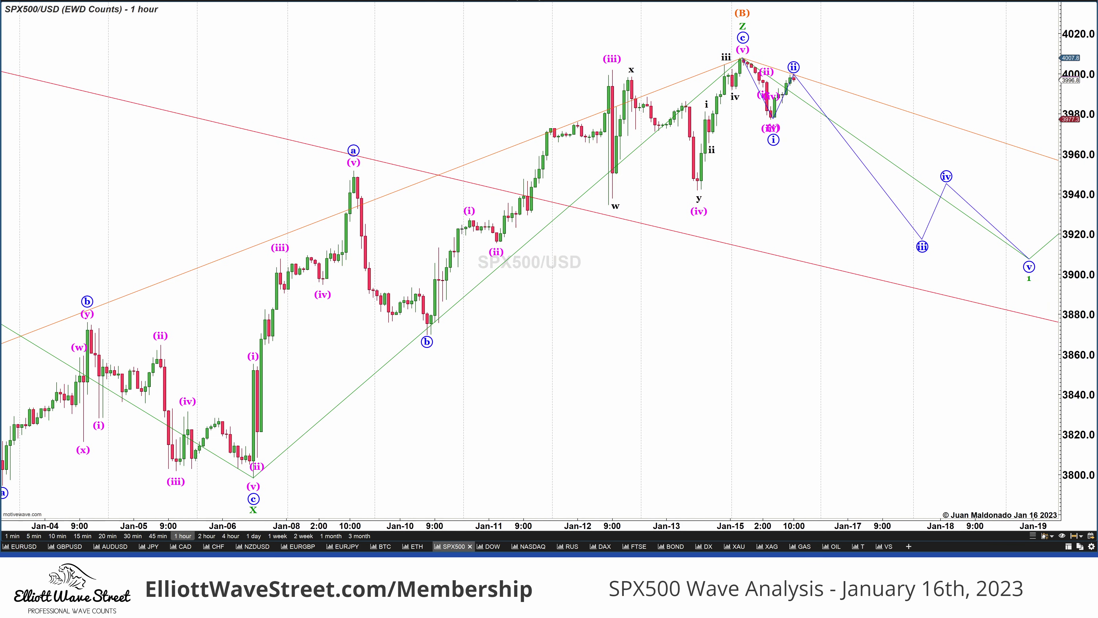
# Mark the wave (iii) high in red, trace the a-b-(i)-(ii) swings with arrows, and extend horizontal arrows from the a and (i) highs.
pyautogui.moveTo(600, 73); pyautogui.dragTo(753, 73)
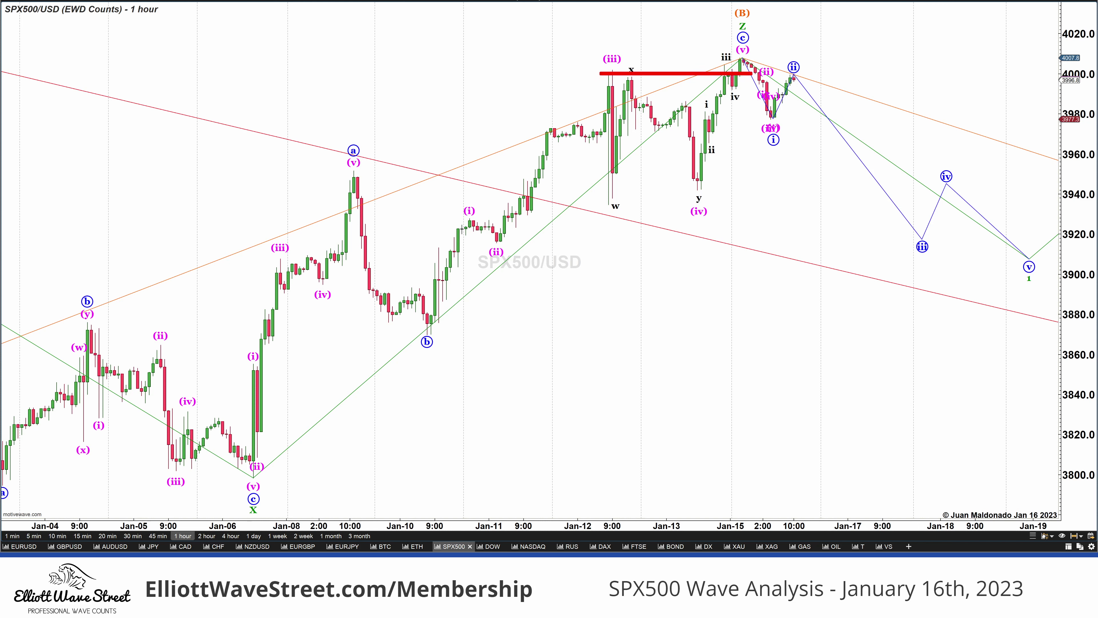
pyautogui.moveTo(352, 172)
pyautogui.mouseDown()
pyautogui.moveTo(357, 252)
pyautogui.moveTo(426, 338)
pyautogui.moveTo(467, 217)
pyautogui.moveTo(495, 247)
pyautogui.moveTo(534, 180)
pyautogui.mouseUp()
pyautogui.moveTo(451, 216); pyautogui.dragTo(590, 216)
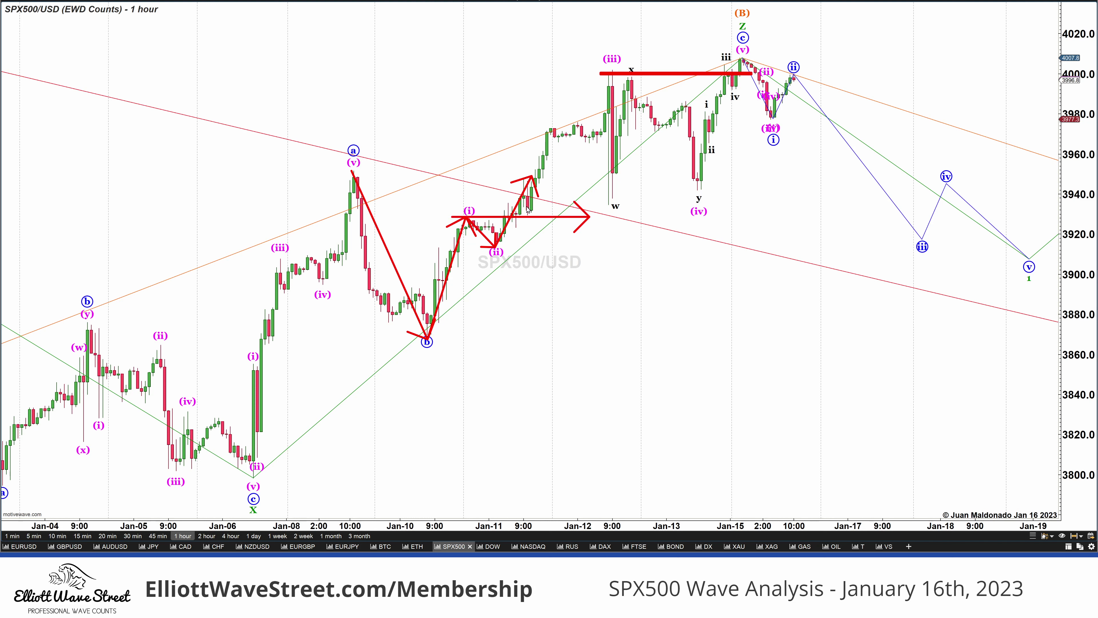
pyautogui.moveTo(355, 173); pyautogui.dragTo(570, 173)
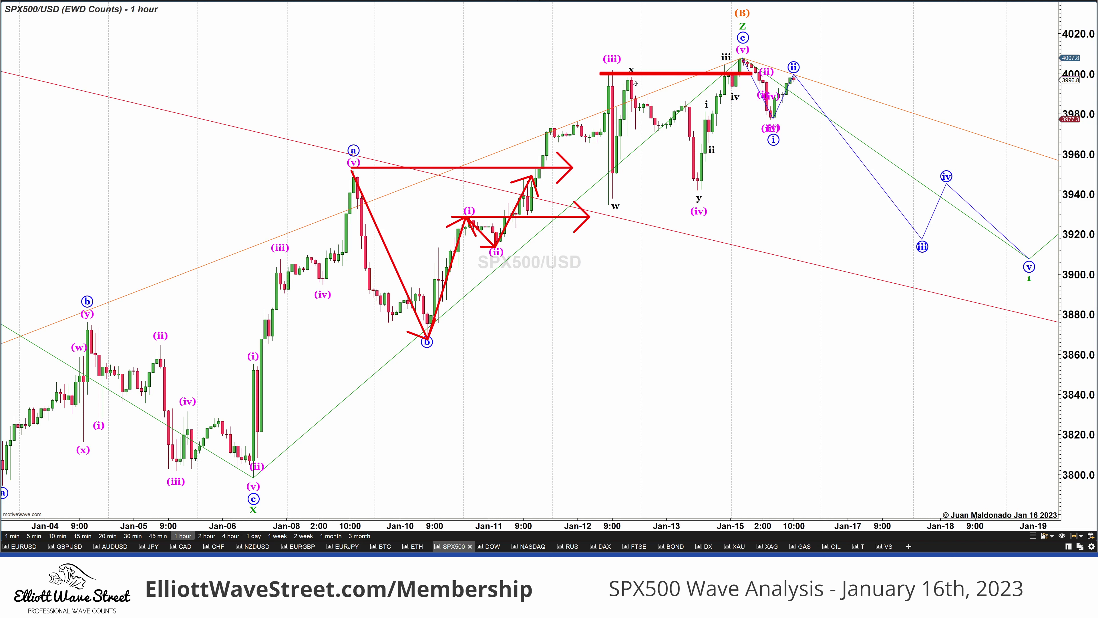
# Extend a red arrow from the wave (iii) high, point arrows near the circled c and ii tops, and clear all annotations.
pyautogui.moveTo(614, 74); pyautogui.dragTo(846, 75)
pyautogui.moveTo(783, 38); pyautogui.dragTo(761, 61)
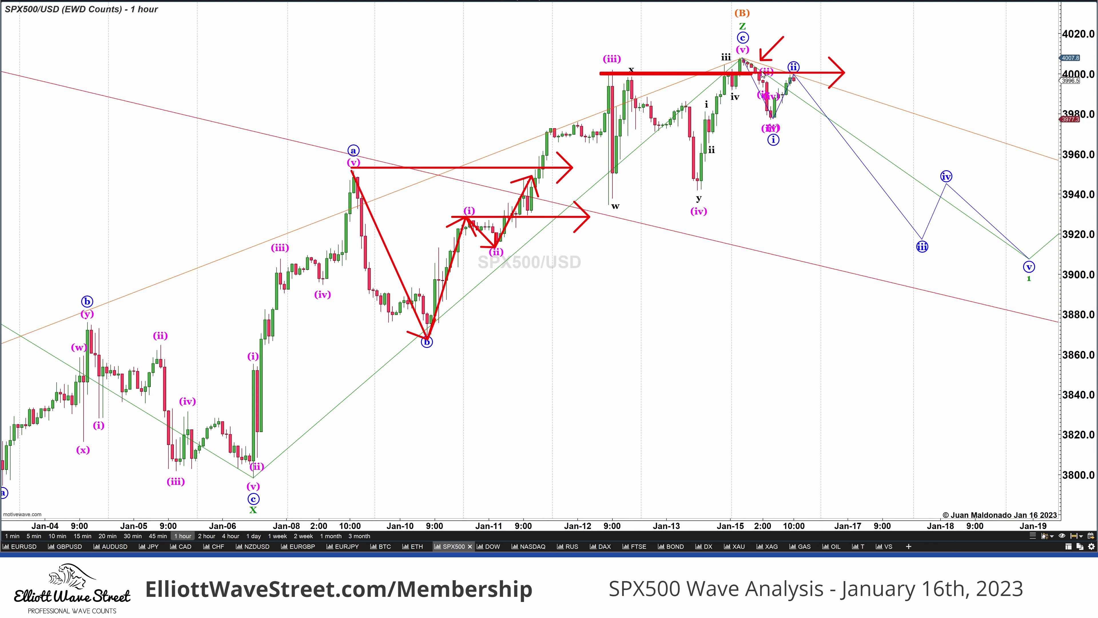
pyautogui.moveTo(813, 117); pyautogui.dragTo(798, 103)
pyautogui.press('e')
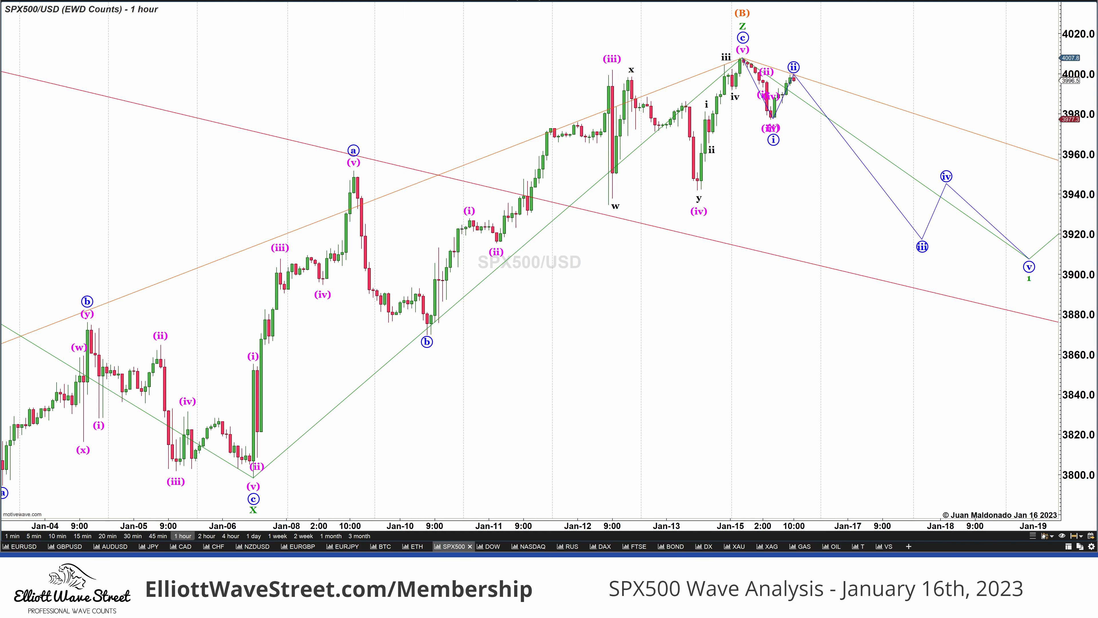
# Switch the SPX500 chart to 15 minutes, letter the rebound swings a, b and c in red, and extend a horizontal line from the a high.
pyautogui.click(82, 536)
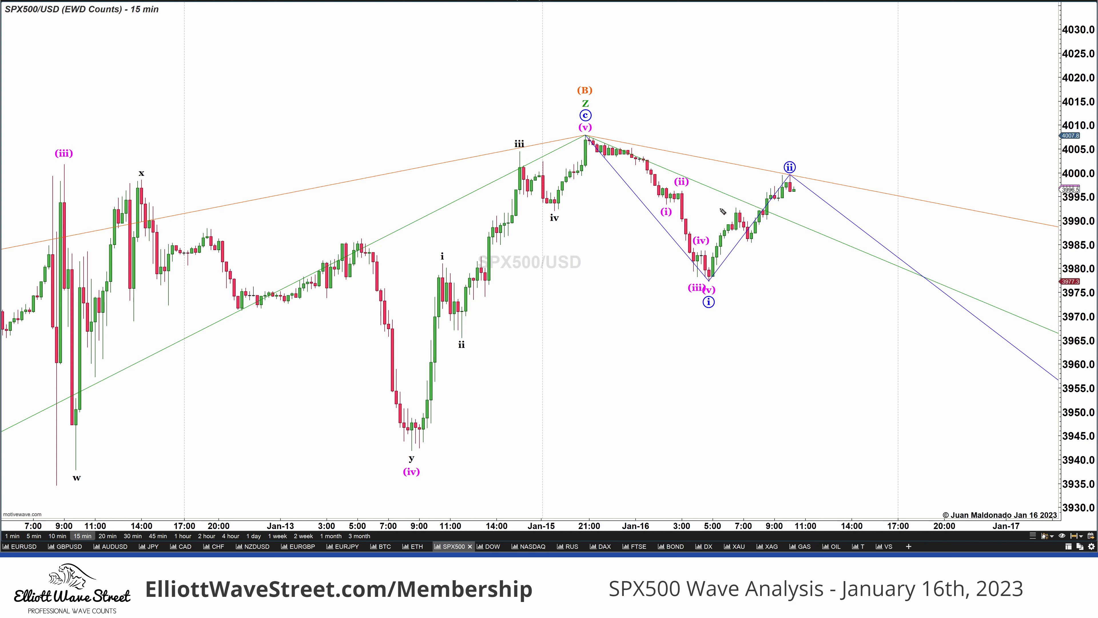
pyautogui.moveTo(739, 195)
pyautogui.mouseDown()
pyautogui.moveTo(729, 201)
pyautogui.moveTo(741, 203)
pyautogui.mouseUp()
pyautogui.moveTo(749, 247); pyautogui.dragTo(754, 261)
pyautogui.moveTo(790, 149); pyautogui.dragTo(798, 162)
pyautogui.moveTo(734, 208); pyautogui.dragTo(847, 207)
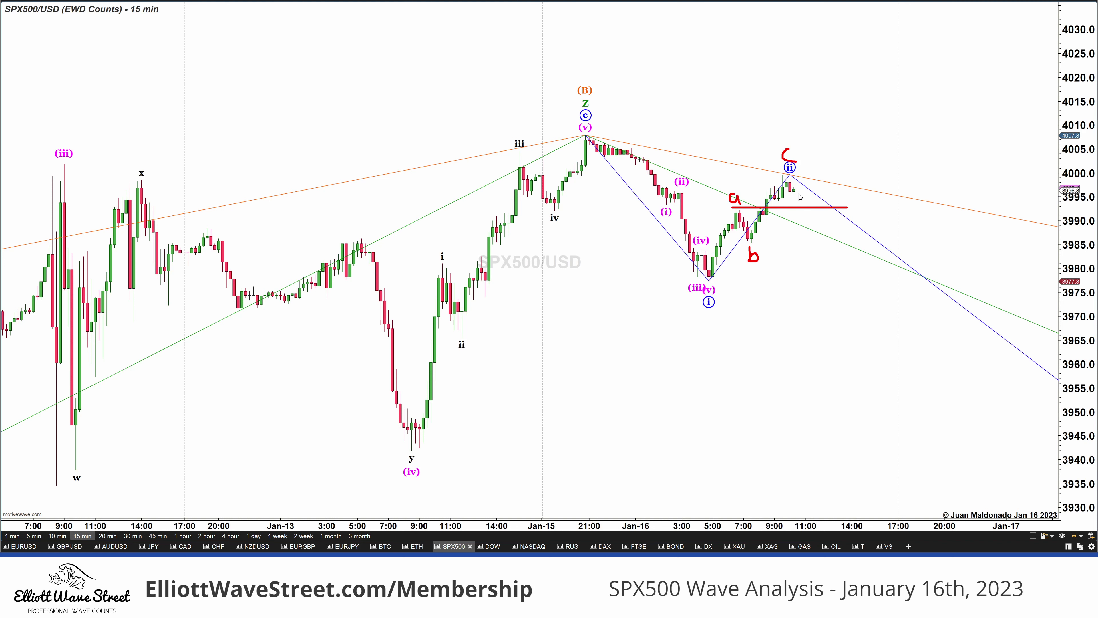
# Box a falling candle in red beside the circled ii top and draw horizontal red lines at about 4000 and 4005.
pyautogui.moveTo(794, 194)
pyautogui.mouseDown()
pyautogui.moveTo(797, 217)
pyautogui.moveTo(798, 195)
pyautogui.mouseUp()
pyautogui.moveTo(770, 172); pyautogui.dragTo(922, 172)
pyautogui.moveTo(758, 147); pyautogui.dragTo(973, 147)
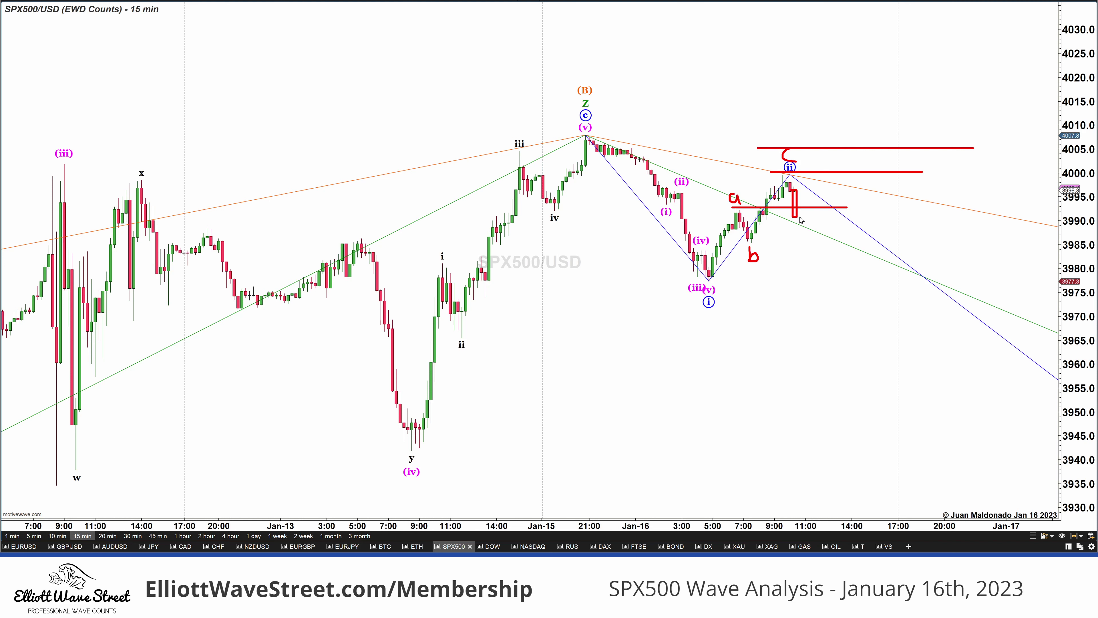
# Write a red S beside the boxed candle, sketch wavy lines above and below, outline a large downward arrow, and clear all annotations.
pyautogui.moveTo(813, 199); pyautogui.dragTo(803, 214)
pyautogui.moveTo(761, 160); pyautogui.dragTo(850, 164)
pyautogui.moveTo(779, 250); pyautogui.dragTo(854, 260)
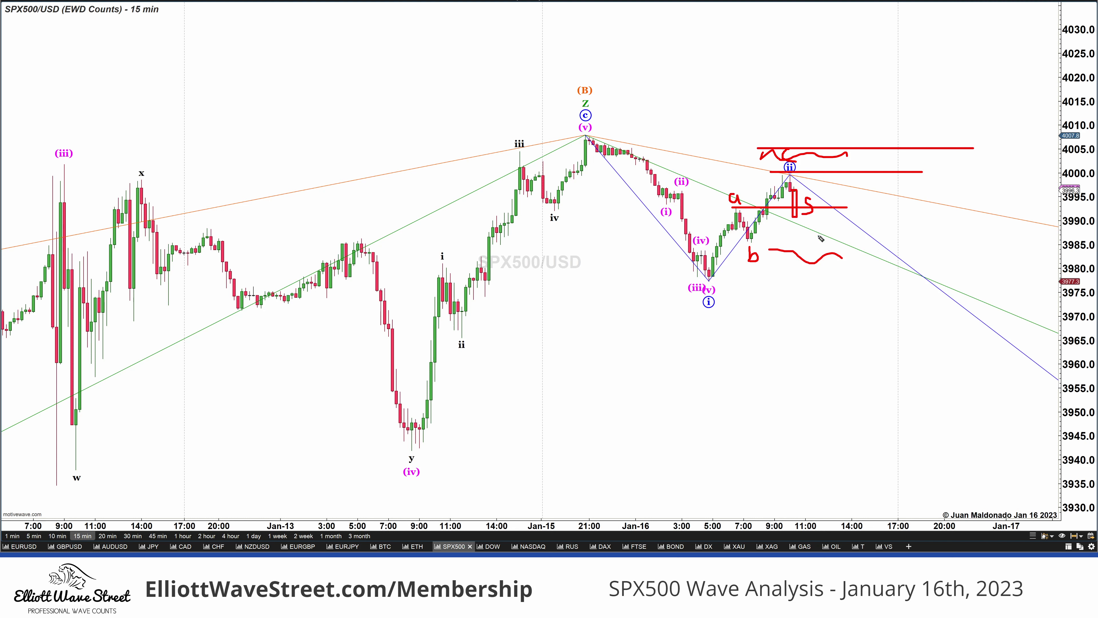
pyautogui.moveTo(807, 221)
pyautogui.mouseDown()
pyautogui.moveTo(804, 411)
pyautogui.moveTo(782, 498)
pyautogui.moveTo(879, 528)
pyautogui.moveTo(925, 333)
pyautogui.moveTo(823, 224)
pyautogui.mouseUp()
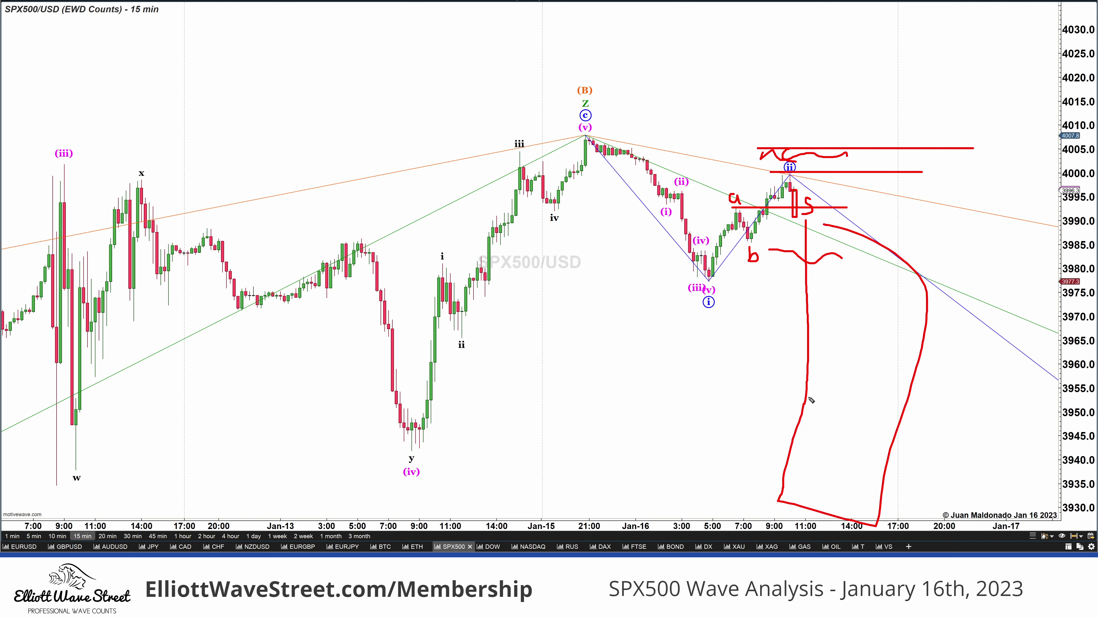
pyautogui.press('Escape')
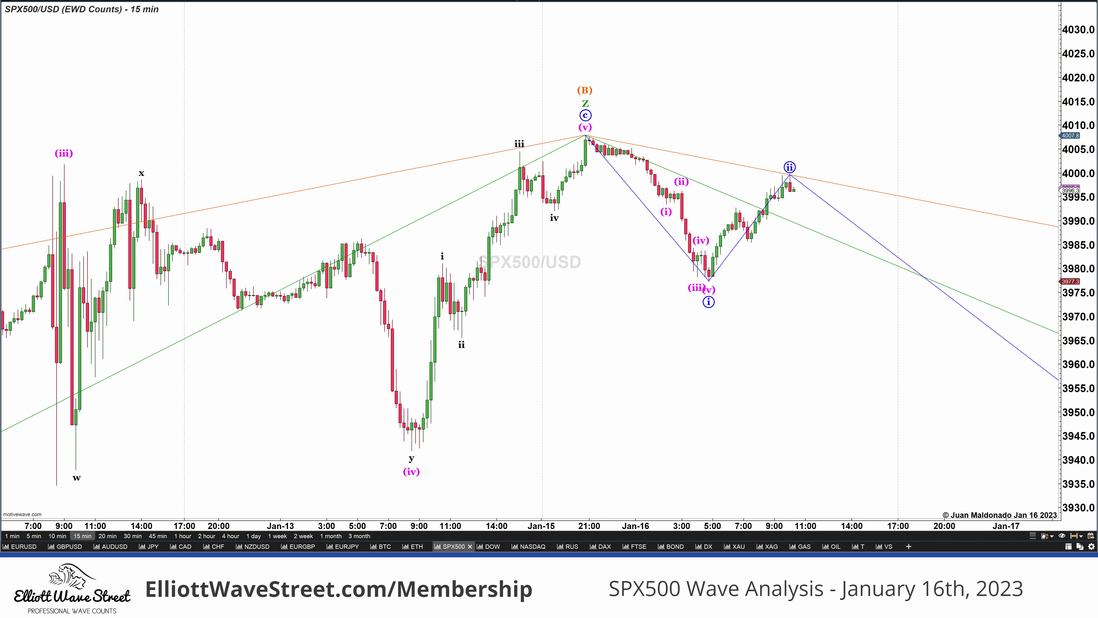
# Line the a high in red, paint rising green candles through a thick red line at the (B) high, and add a red candle with an arrow.
pyautogui.moveTo(729, 206); pyautogui.dragTo(868, 202)
pyautogui.moveTo(801, 191)
pyautogui.mouseDown()
pyautogui.moveTo(801, 154)
pyautogui.moveTo(829, 129)
pyautogui.moveTo(827, 109)
pyautogui.mouseUp()
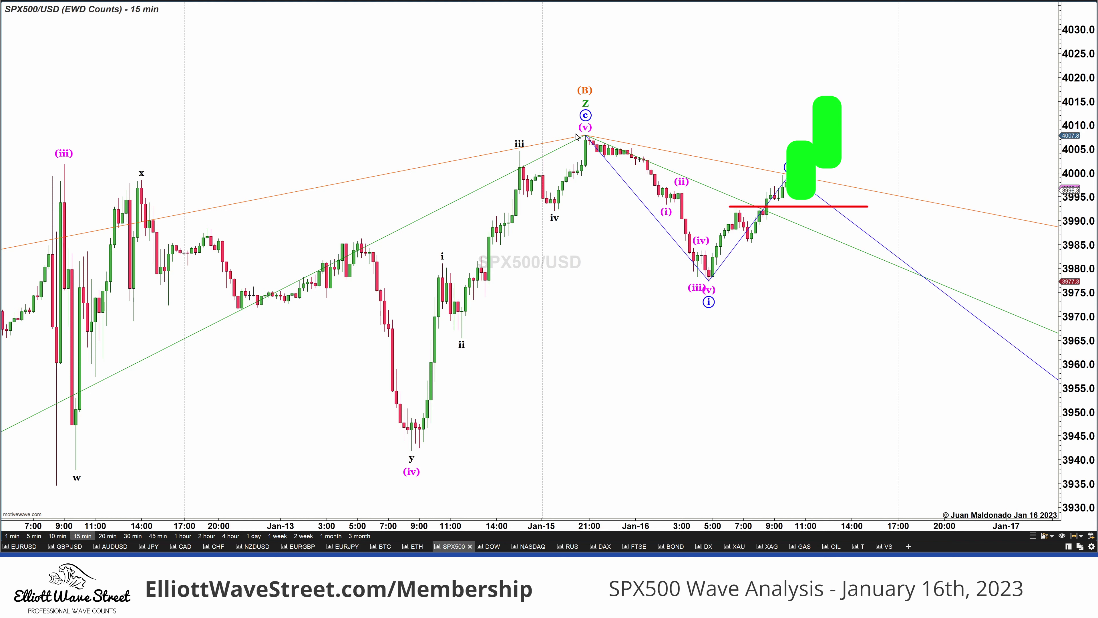
pyautogui.moveTo(573, 135); pyautogui.dragTo(1004, 126)
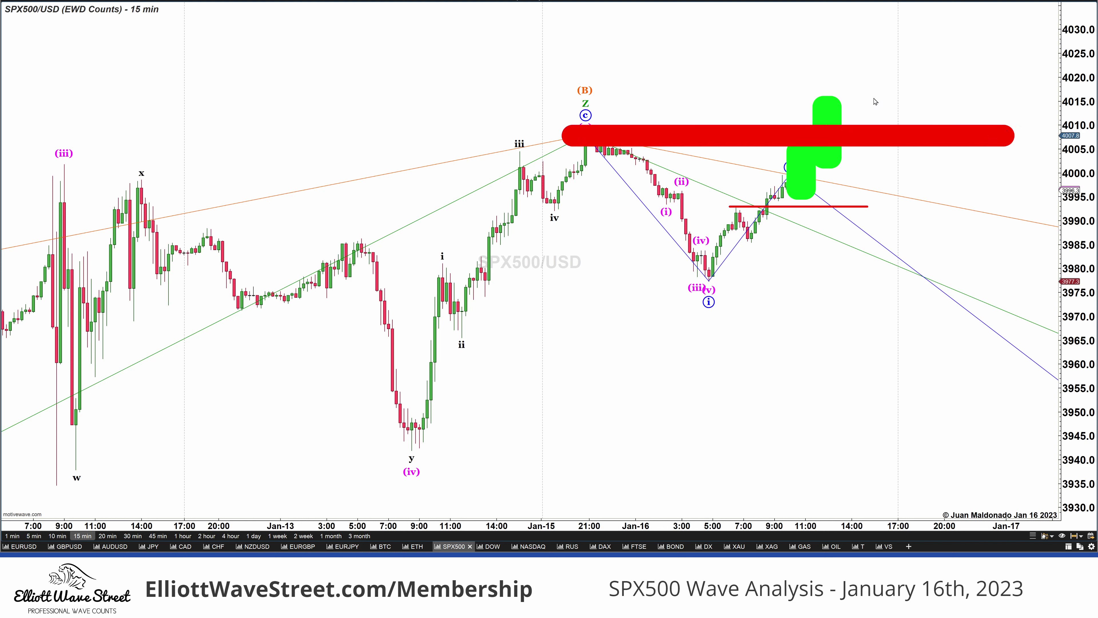
pyautogui.moveTo(865, 89); pyautogui.dragTo(865, 172)
pyautogui.moveTo(1021, 193)
pyautogui.mouseDown()
pyautogui.moveTo(912, 185)
pyautogui.moveTo(878, 169)
pyautogui.moveTo(893, 201)
pyautogui.mouseUp()
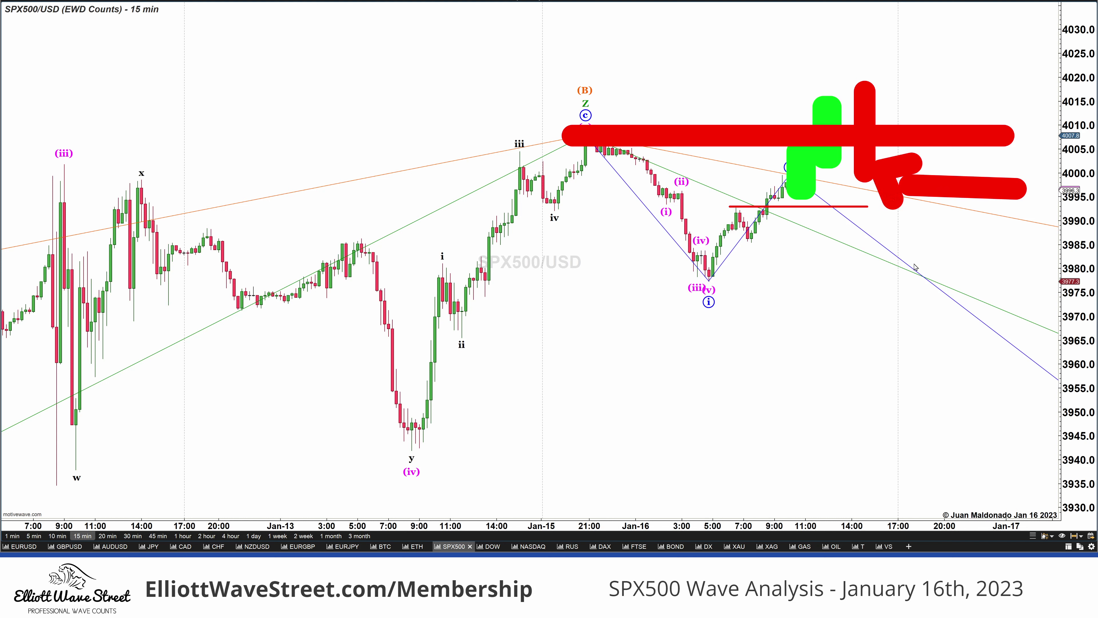
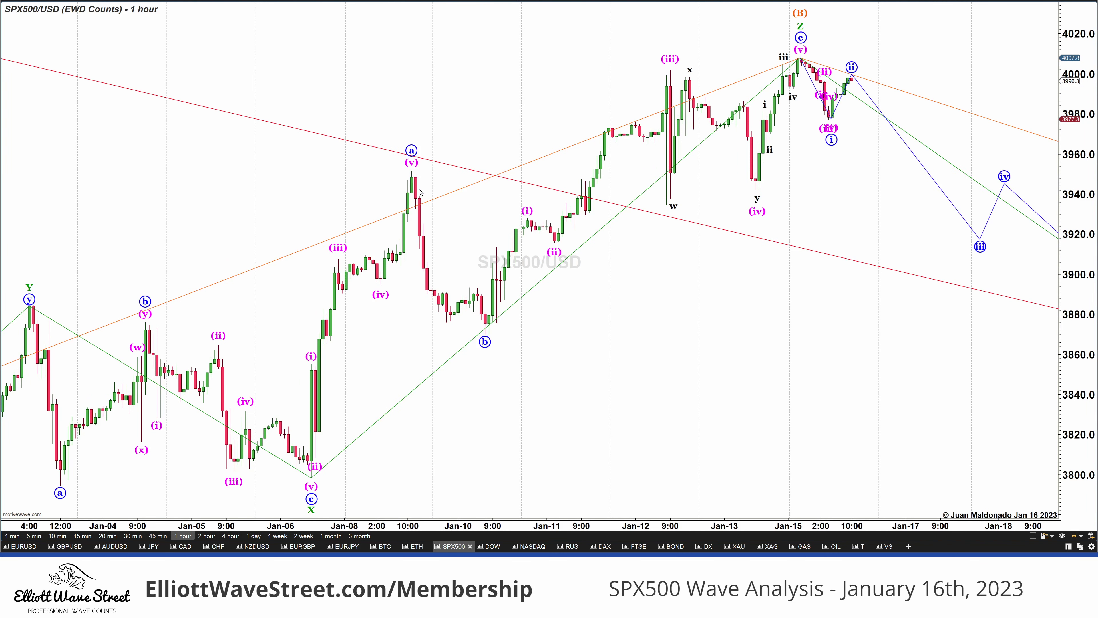
# On the 1-hour chart, trace the a-b-(i)-(ii) swings in red, extend a horizontal line from the (i) high, and clear all annotations.
pyautogui.moveTo(407, 172)
pyautogui.mouseDown()
pyautogui.moveTo(483, 336)
pyautogui.moveTo(525, 225)
pyautogui.moveTo(559, 242)
pyautogui.moveTo(585, 181)
pyautogui.mouseUp()
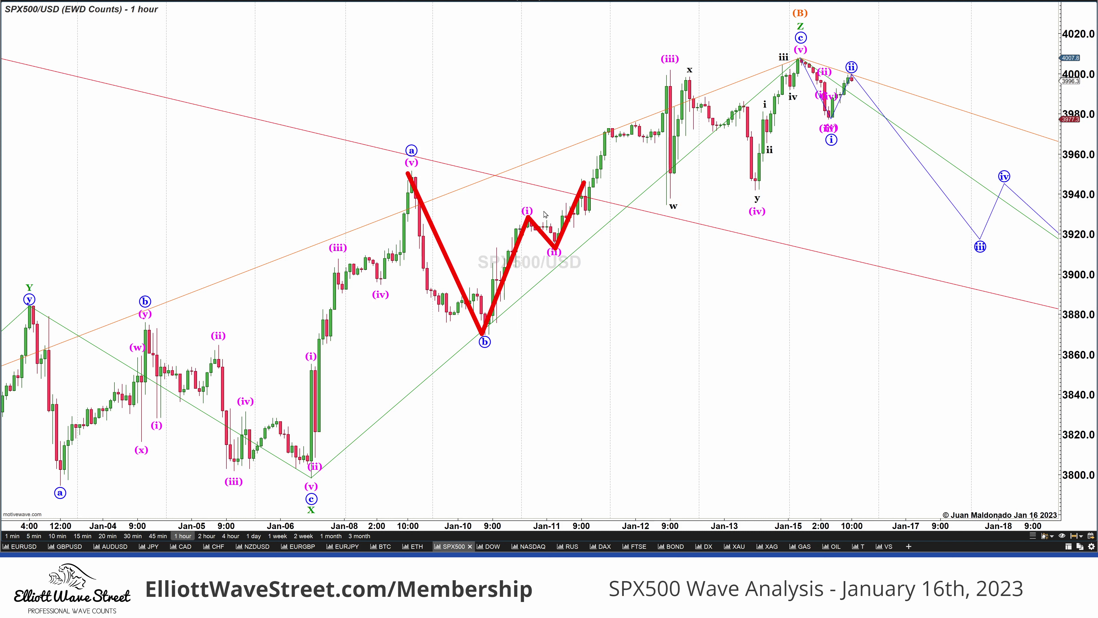
pyautogui.moveTo(513, 218); pyautogui.dragTo(678, 217)
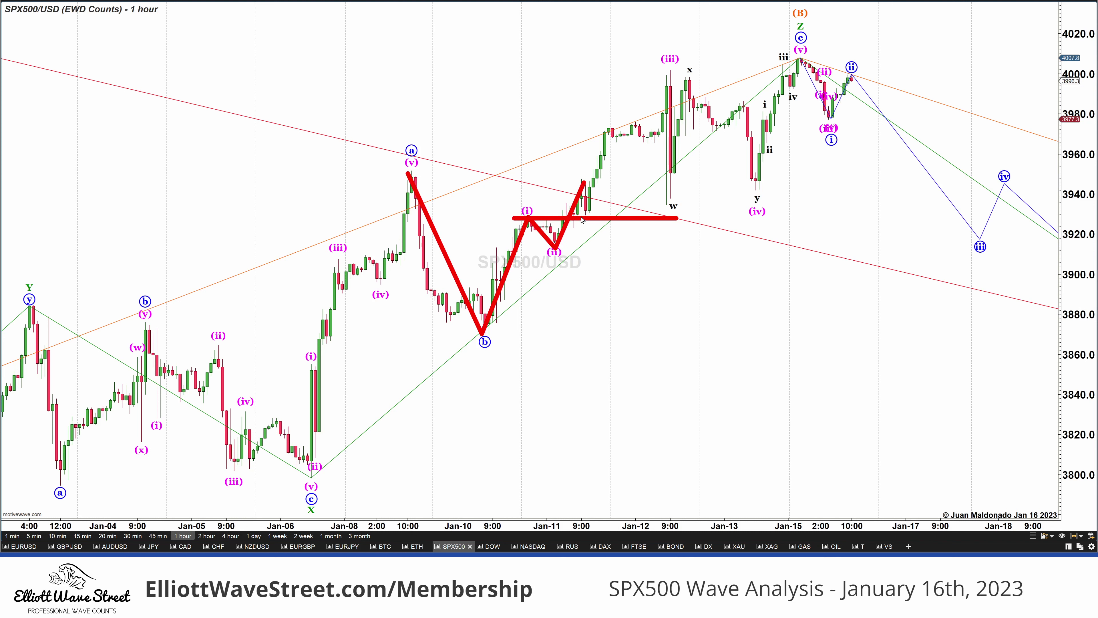
pyautogui.moveTo(519, 208)
pyautogui.mouseDown()
pyautogui.moveTo(524, 194)
pyautogui.moveTo(537, 203)
pyautogui.moveTo(516, 202)
pyautogui.mouseUp()
pyautogui.press('Escape')
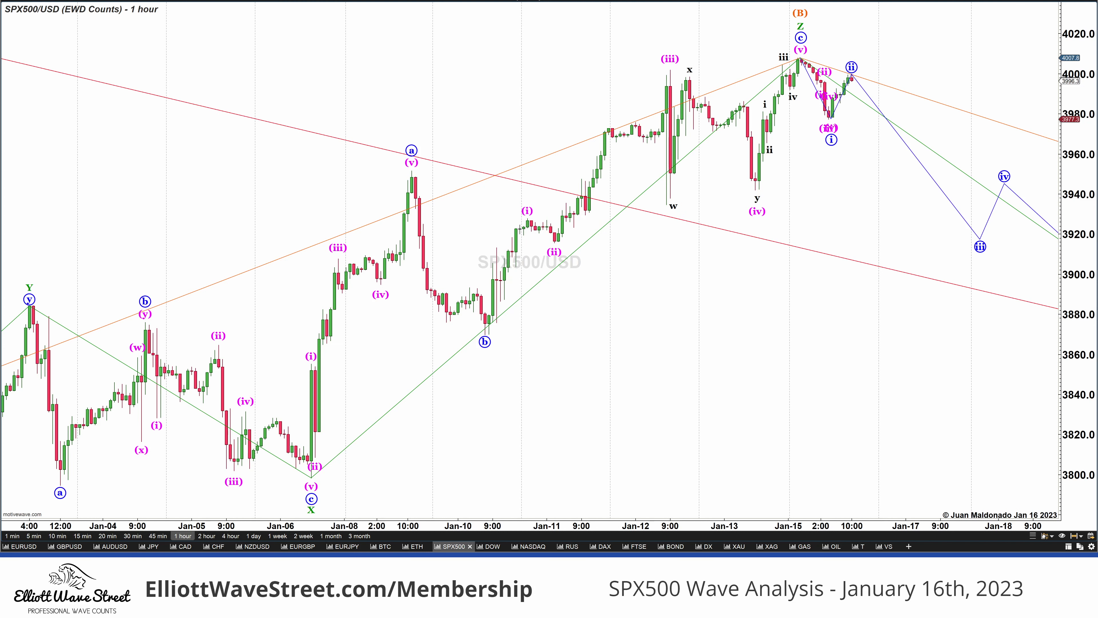
# Trace the mid-December drop from the circled 1 top through waves 1, w, x and 2 in red, and line the circled w high.
pyautogui.scroll(3, 221, 254)
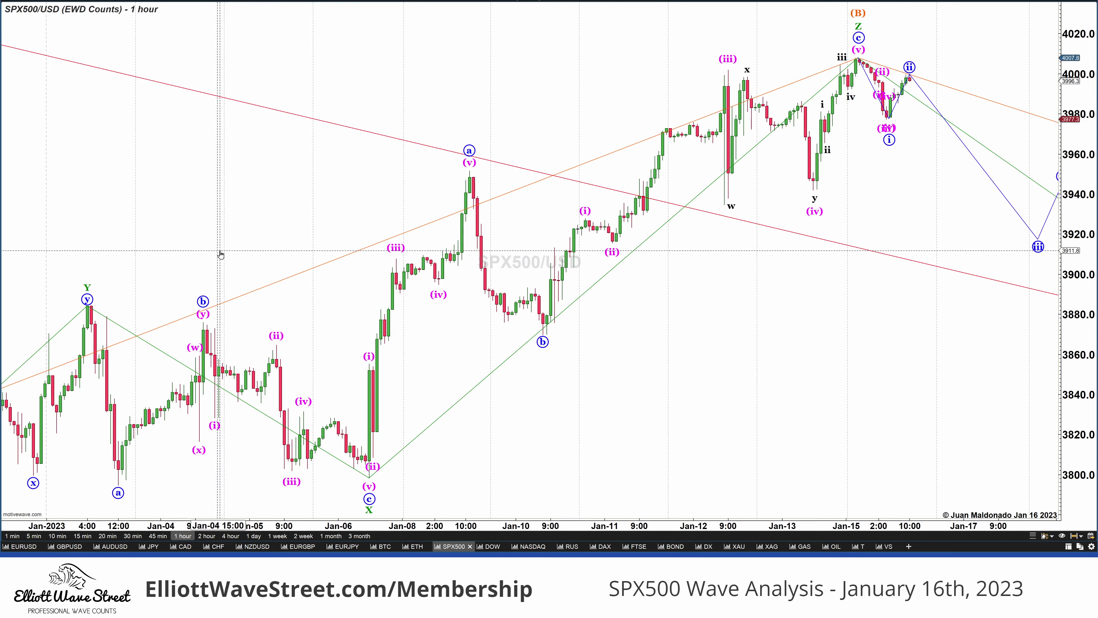
pyautogui.scroll(10, 562, 238)
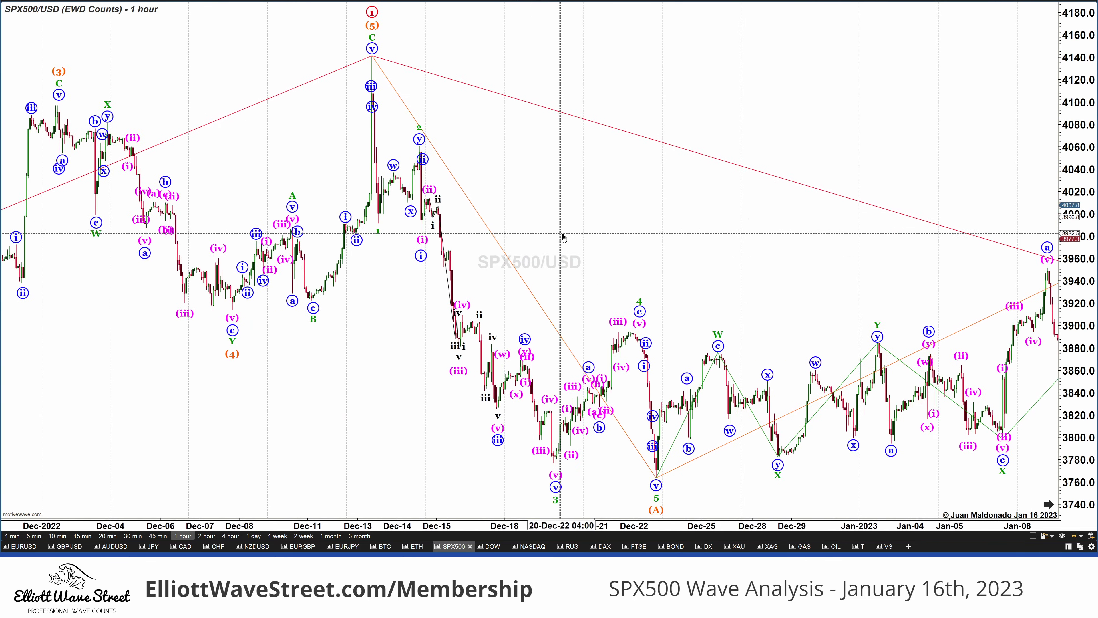
pyautogui.scroll(-10, 563, 237)
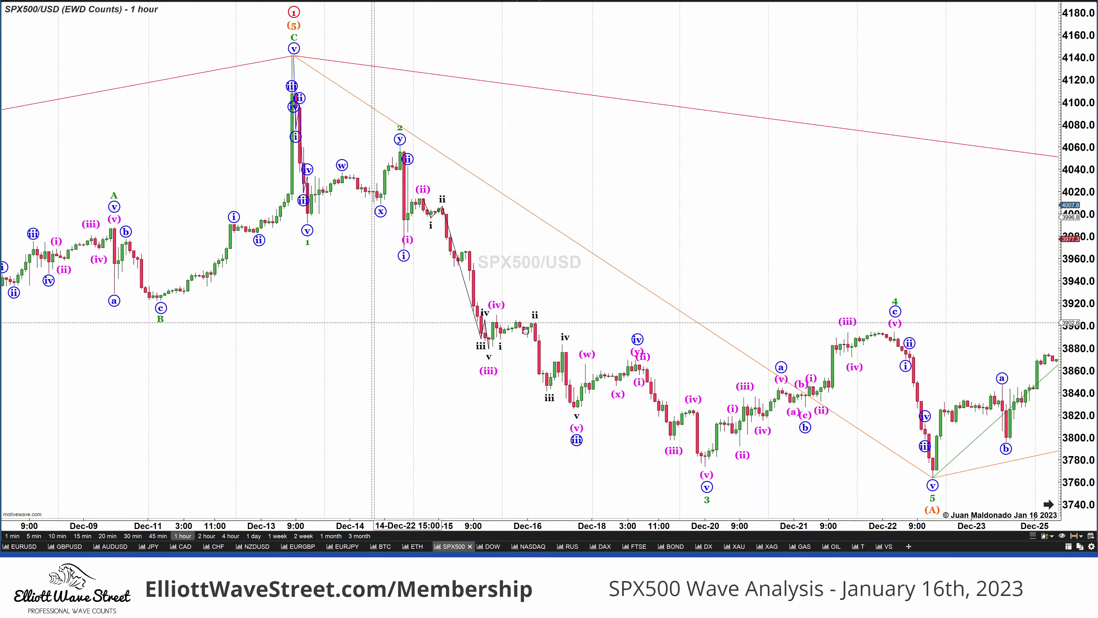
pyautogui.scroll(6, 524, 331)
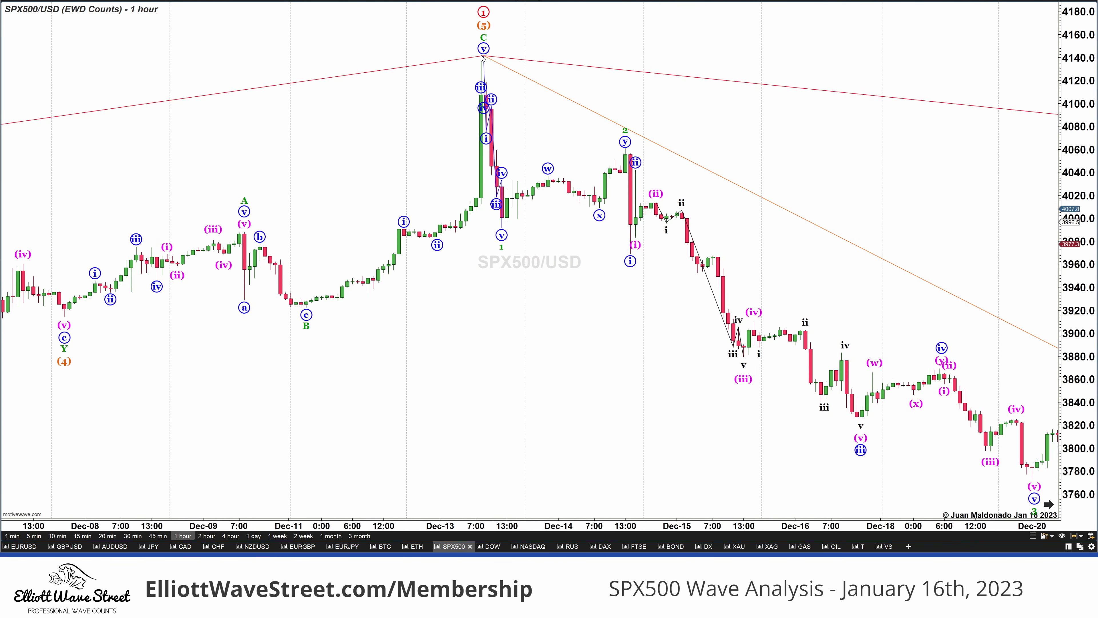
pyautogui.moveTo(479, 53)
pyautogui.mouseDown()
pyautogui.moveTo(503, 227)
pyautogui.moveTo(552, 174)
pyautogui.moveTo(599, 212)
pyautogui.moveTo(626, 151)
pyautogui.mouseUp()
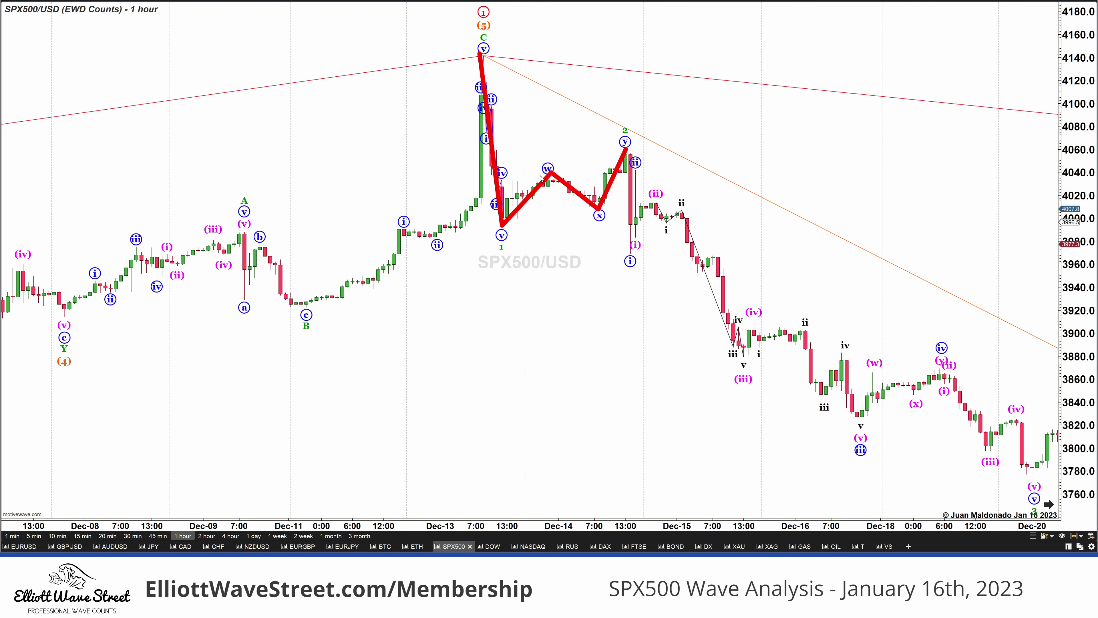
pyautogui.moveTo(538, 174); pyautogui.dragTo(676, 174)
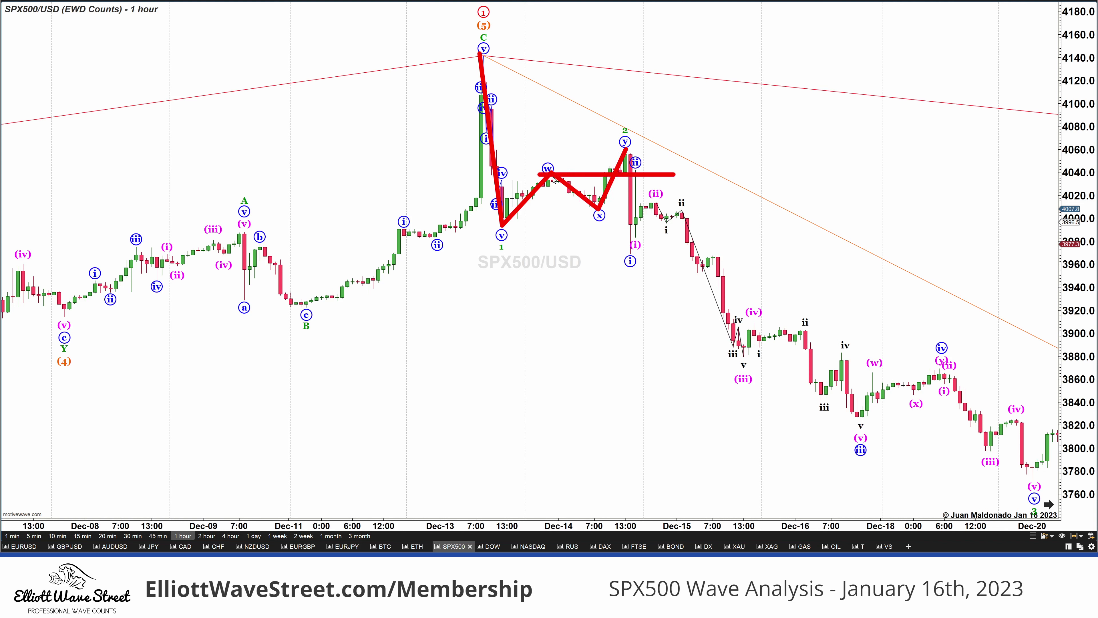
# Mark the drop after the wave 2 top in red, trace the decline to the wave 3 low, and clear all annotations.
pyautogui.moveTo(624, 229)
pyautogui.mouseDown()
pyautogui.moveTo(637, 220)
pyautogui.moveTo(637, 230)
pyautogui.mouseUp()
pyautogui.moveTo(660, 183); pyautogui.dragTo(641, 185)
pyautogui.moveTo(632, 222); pyautogui.dragTo(627, 230)
pyautogui.moveTo(623, 160); pyautogui.dragTo(1028, 477)
pyautogui.press('Escape')
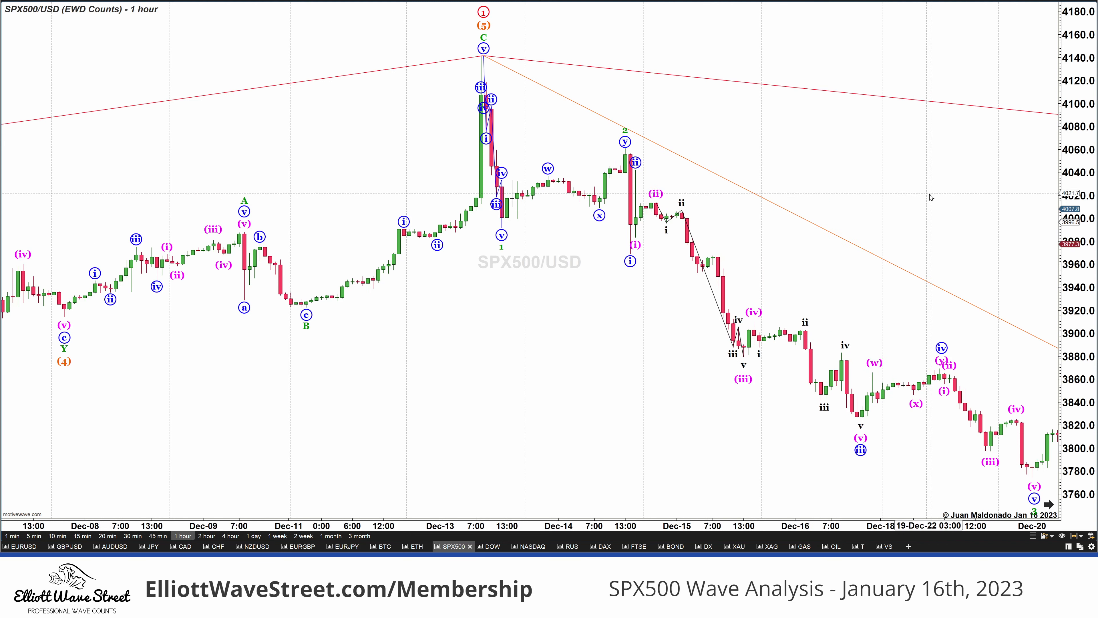
# Follow the SPX500 1-hour chart from the December decline forward to the January top and its projected five-wave decline.
pyautogui.scroll(-15, 932, 197)
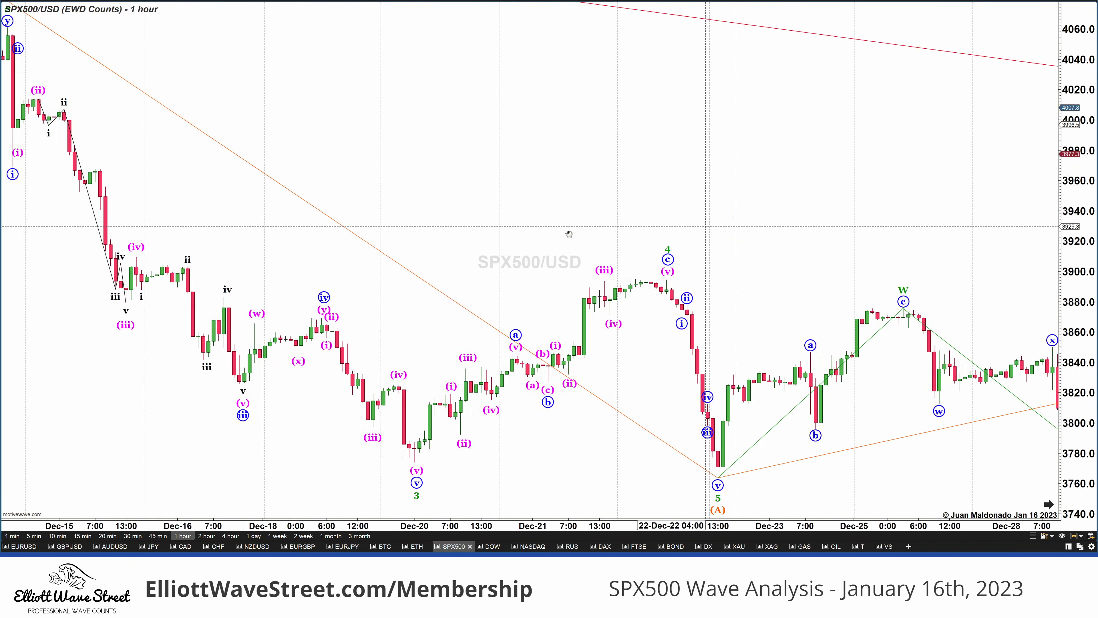
pyautogui.scroll(-8, 808, 339)
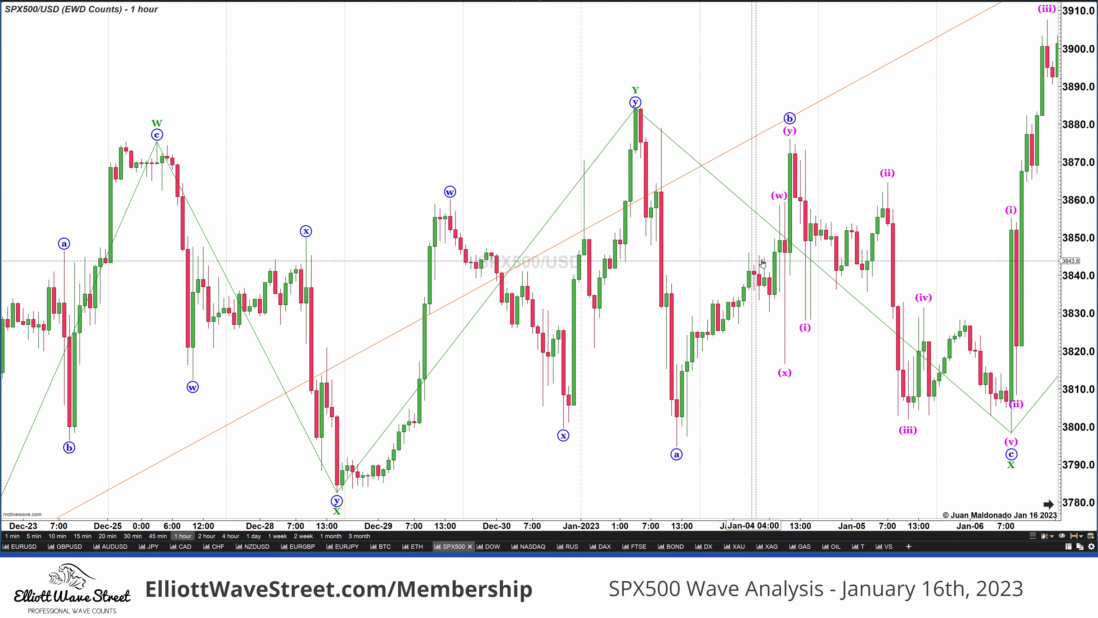
pyautogui.scroll(-15, 935, 151)
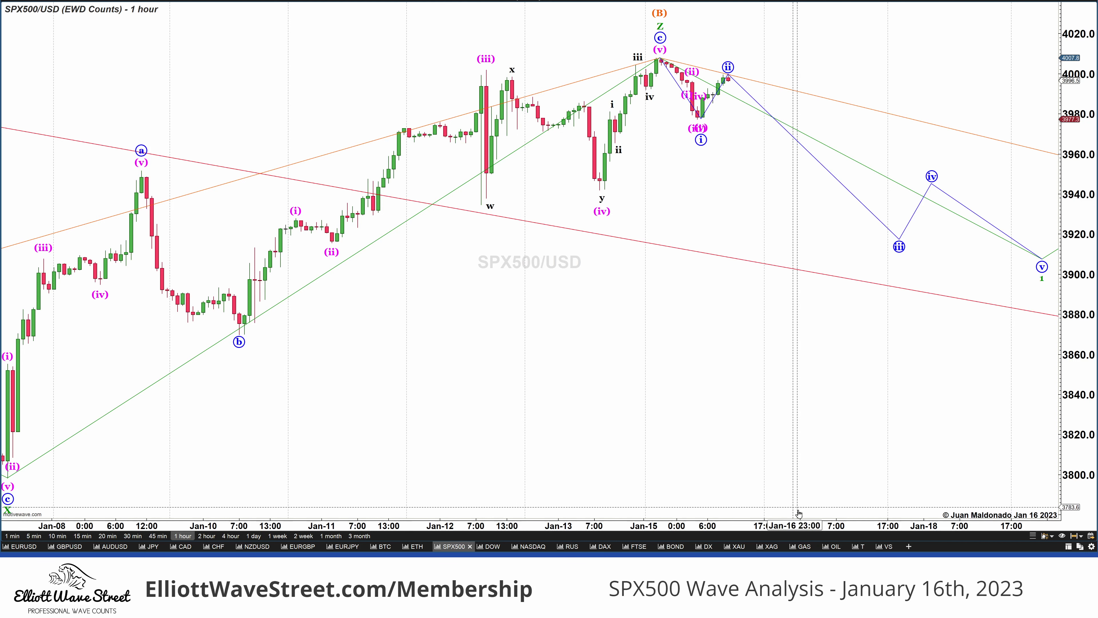
# Open the West Texas Oil chart, extend a red line from the latest circled 3 high, and sketch a zigzag from the circled 4 low above it.
pyautogui.click(834, 546)
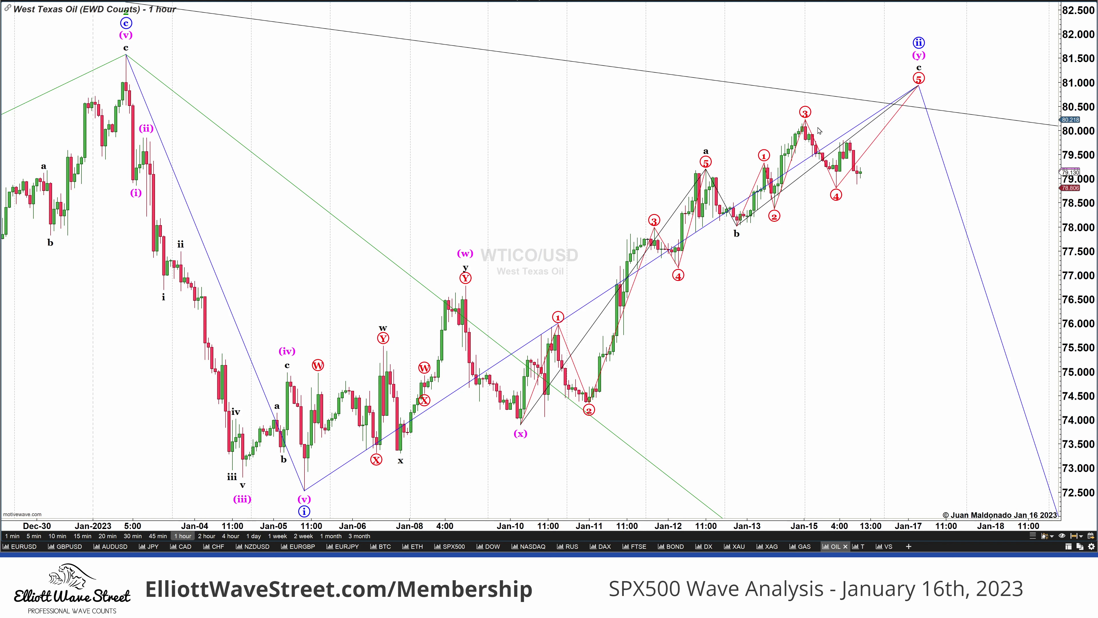
pyautogui.moveTo(804, 119); pyautogui.dragTo(956, 126)
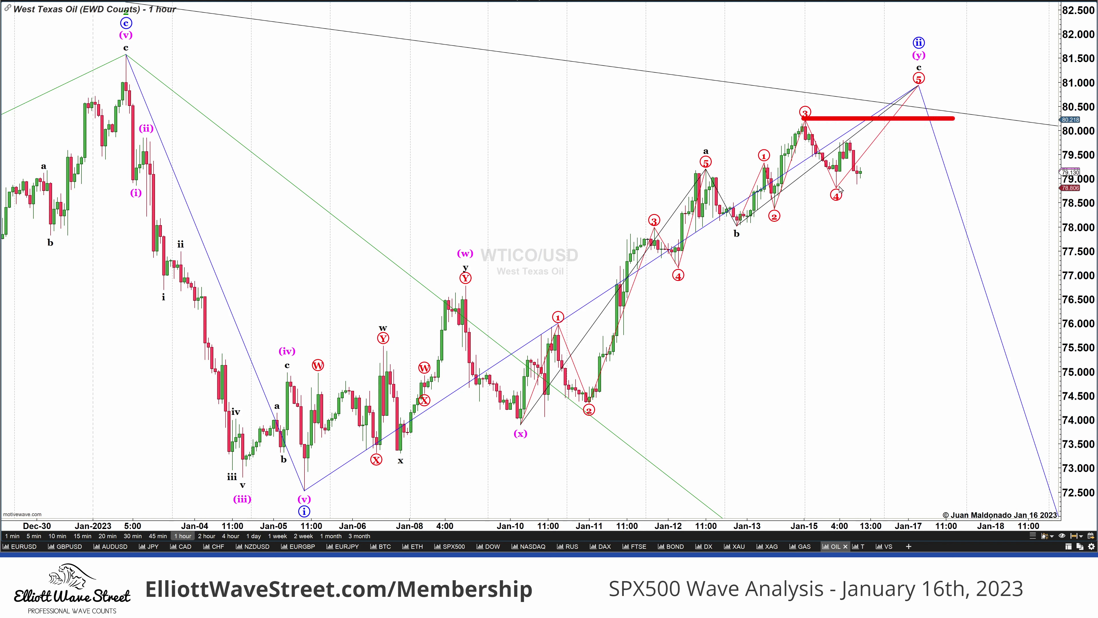
pyautogui.moveTo(833, 188)
pyautogui.mouseDown()
pyautogui.moveTo(848, 138)
pyautogui.moveTo(857, 173)
pyautogui.moveTo(898, 105)
pyautogui.moveTo(909, 152)
pyautogui.mouseUp()
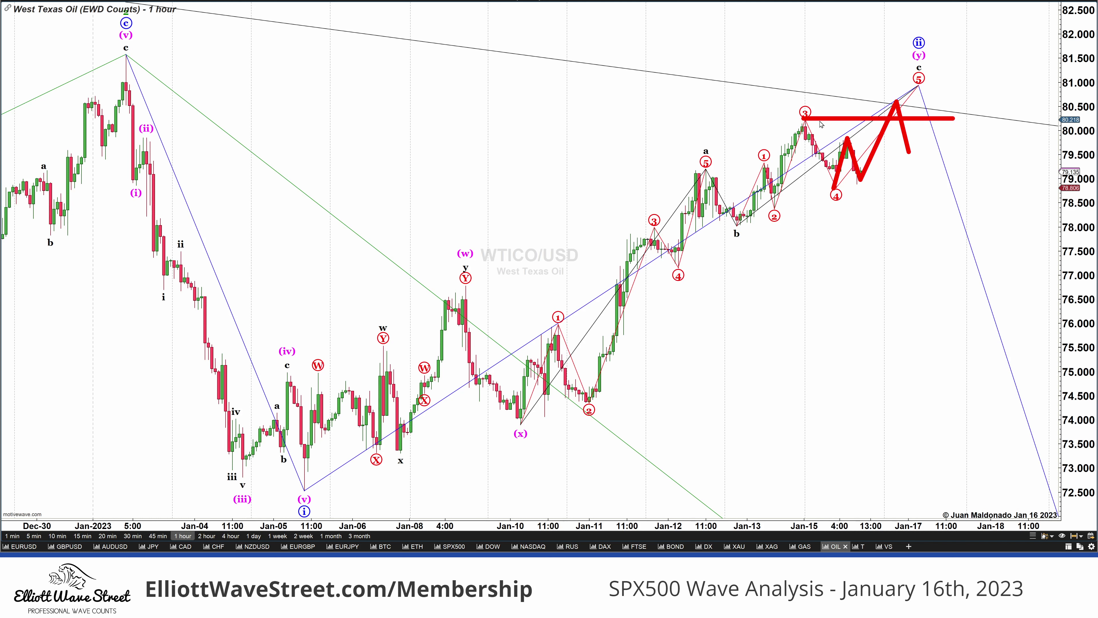
pyautogui.moveTo(800, 119); pyautogui.dragTo(966, 120)
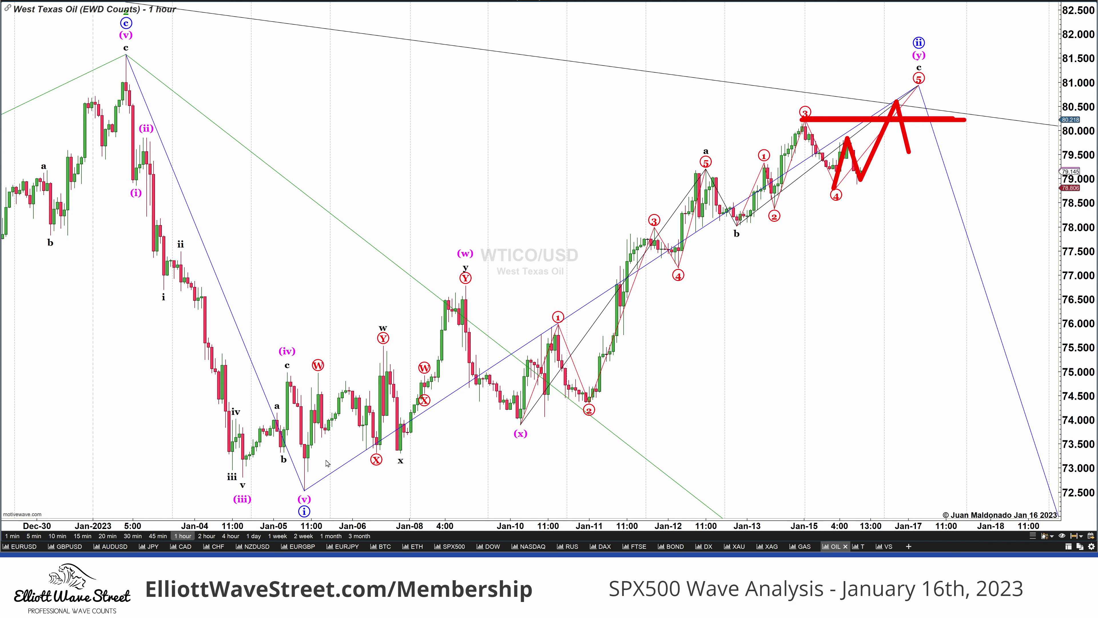
# Extend a horizontal red line from the circled i low at about 72.5 on the oil chart, and clear all annotations.
pyautogui.moveTo(296, 493); pyautogui.dragTo(1057, 492)
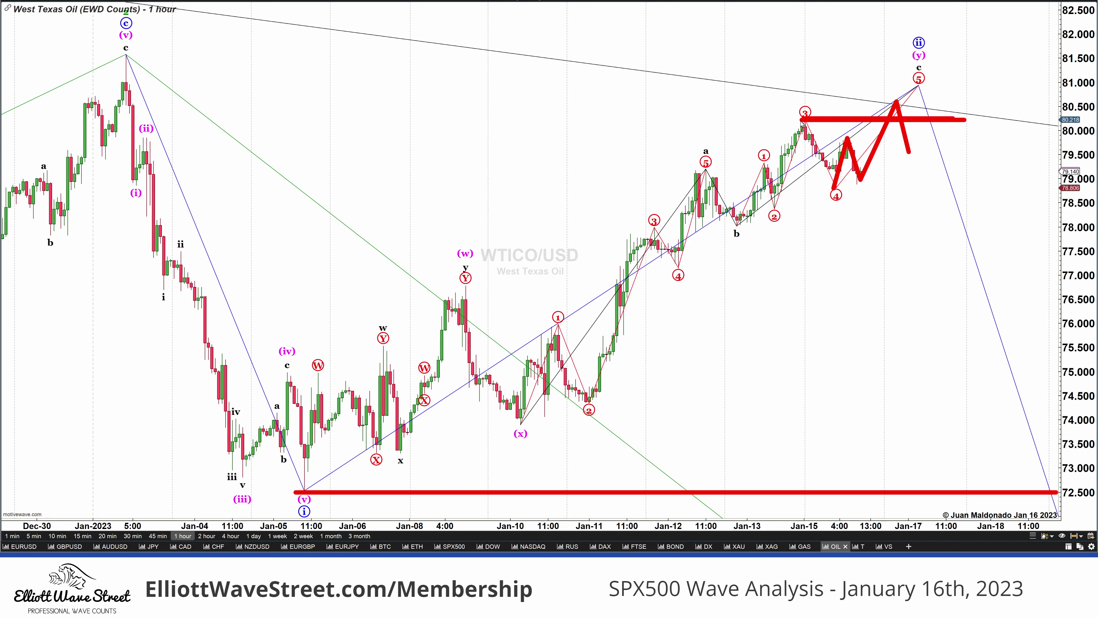
pyautogui.moveTo(801, 120); pyautogui.dragTo(799, 119)
pyautogui.press('Escape')
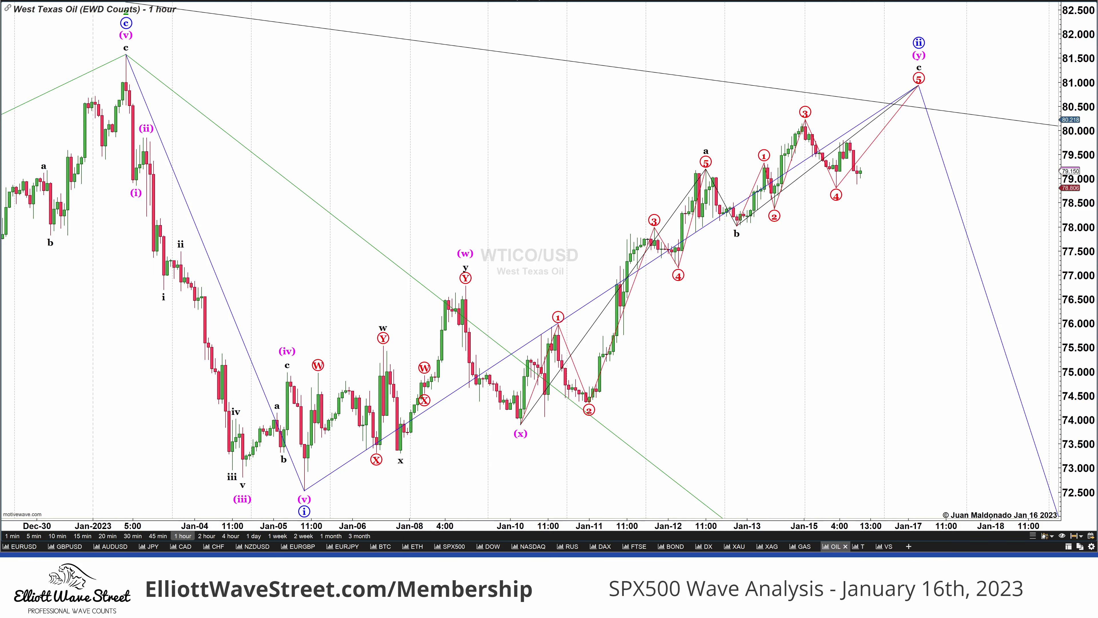
# Switch to the browser, open the Elliott Wave Street membership page, highlight the $19 USD first-month trial, and review the three plans' features.
pyautogui.hotkey('alt', 'Tab')
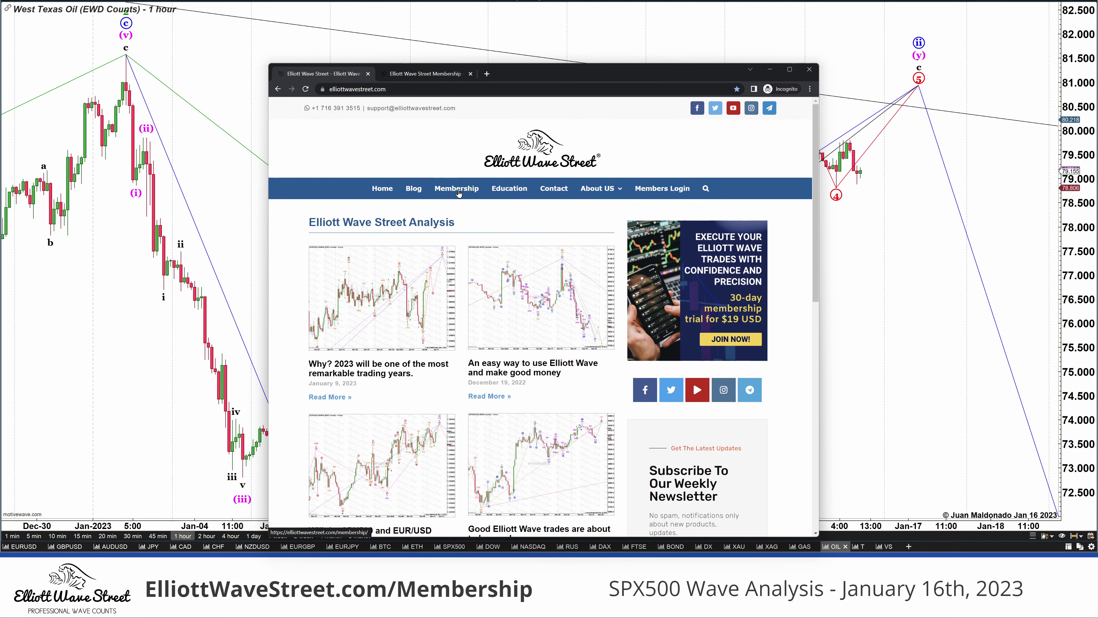
pyautogui.click(434, 77)
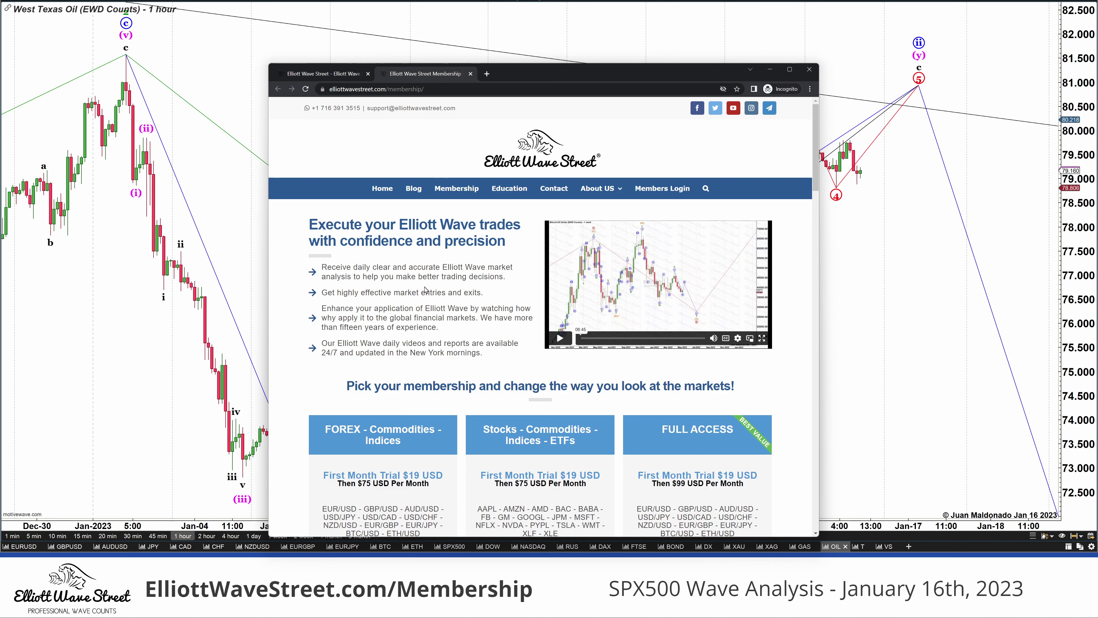
pyautogui.scroll(-4, 425, 290)
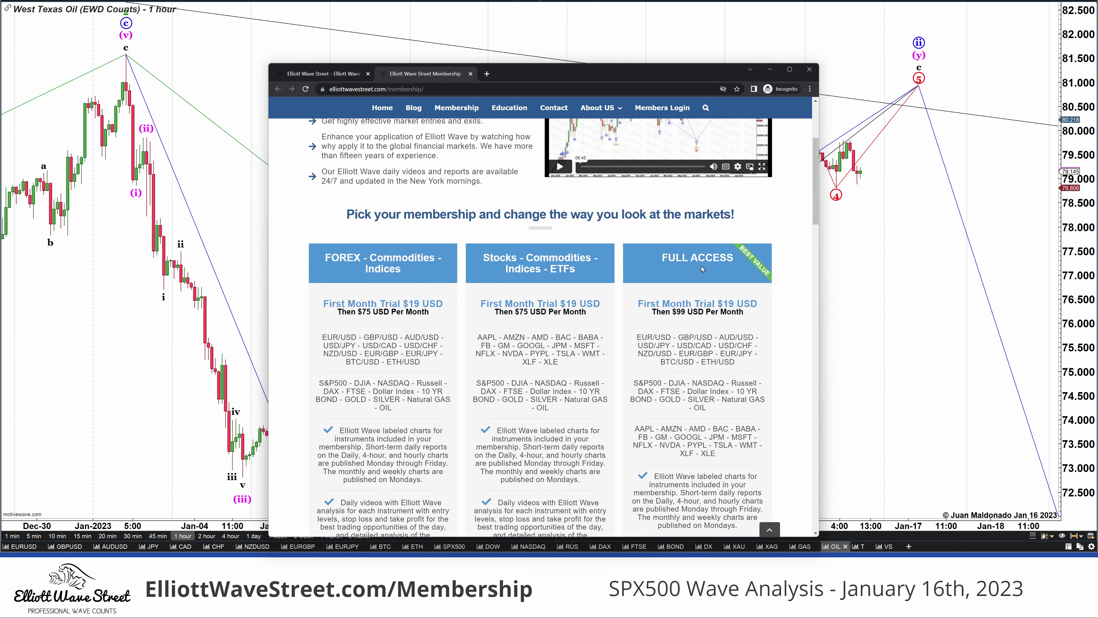
pyautogui.scroll(-1, 623, 264)
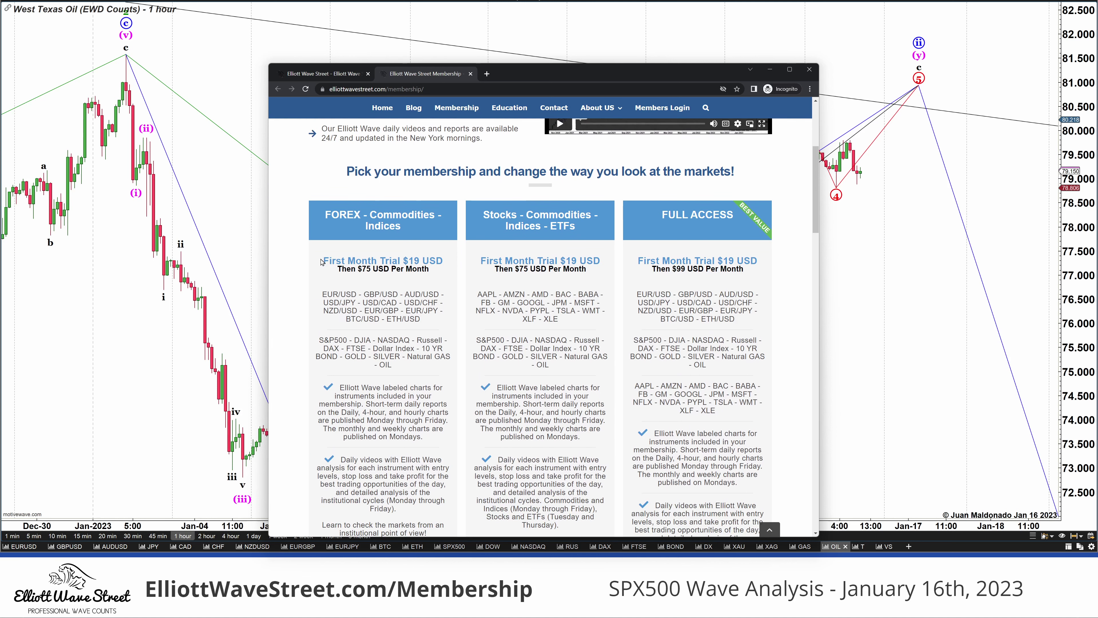
pyautogui.moveTo(326, 259); pyautogui.dragTo(443, 261)
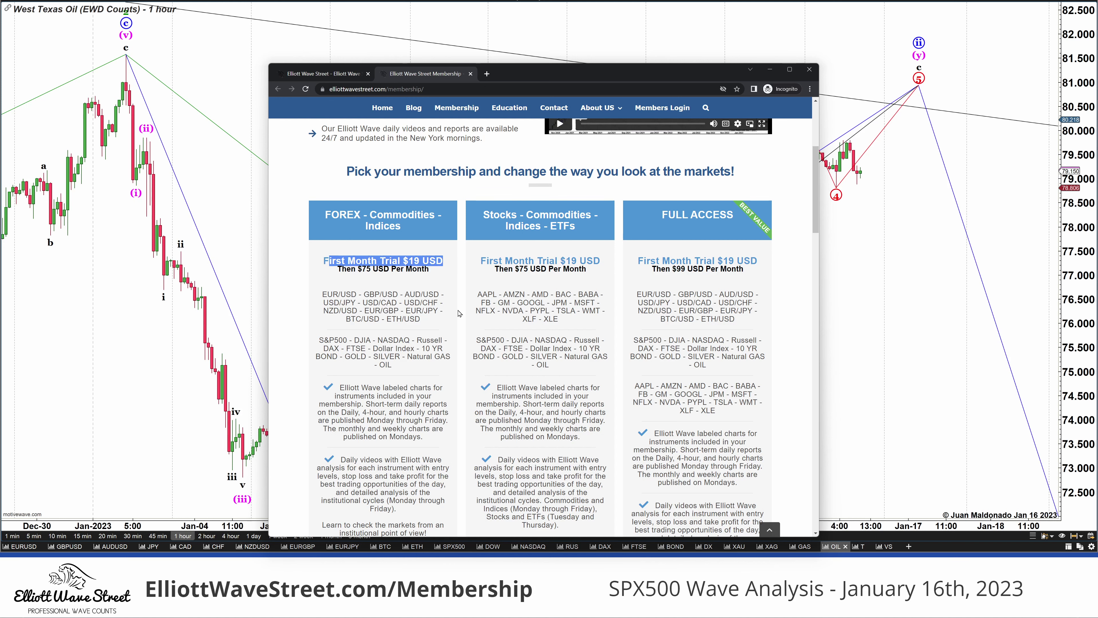
pyautogui.scroll(-1, 349, 254)
pyautogui.scroll(-3, 490, 254)
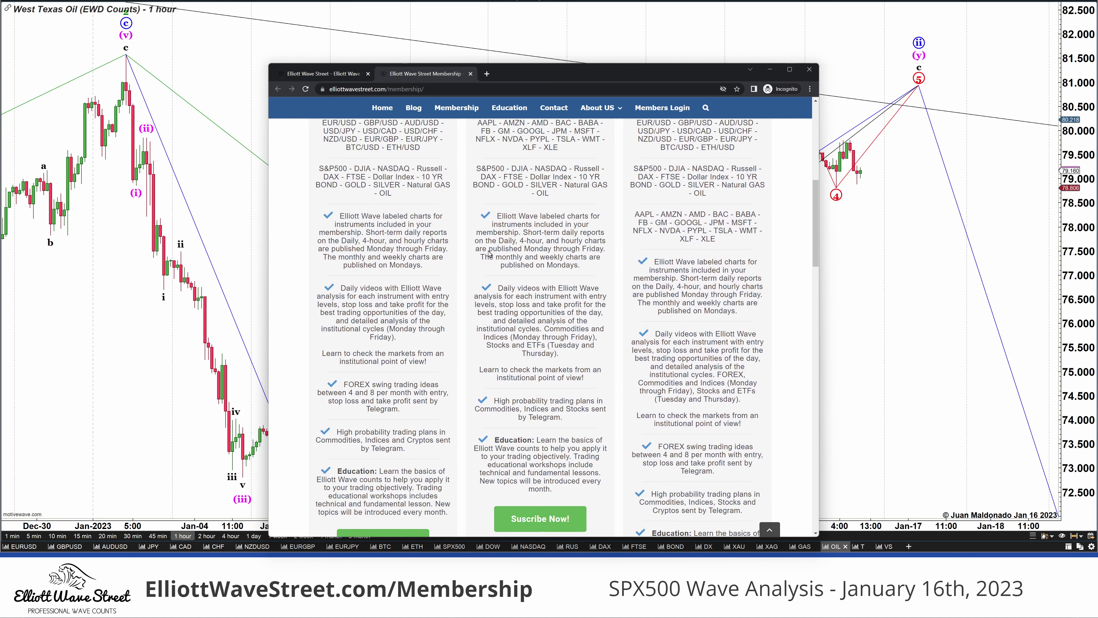
# Compare the three membership plans from their first-month trial pricing down to their education features, and reposition the browser window slightly over the oil chart.
pyautogui.scroll(-1, 490, 253)
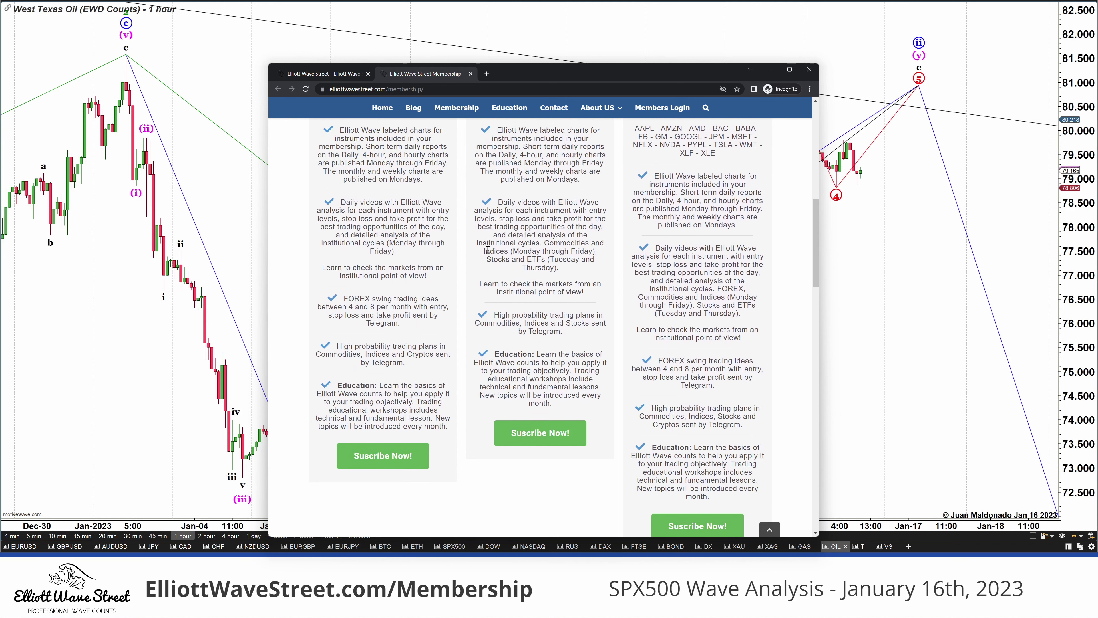
pyautogui.scroll(4, 488, 251)
pyautogui.scroll(-5, 487, 250)
pyautogui.scroll(4, 436, 380)
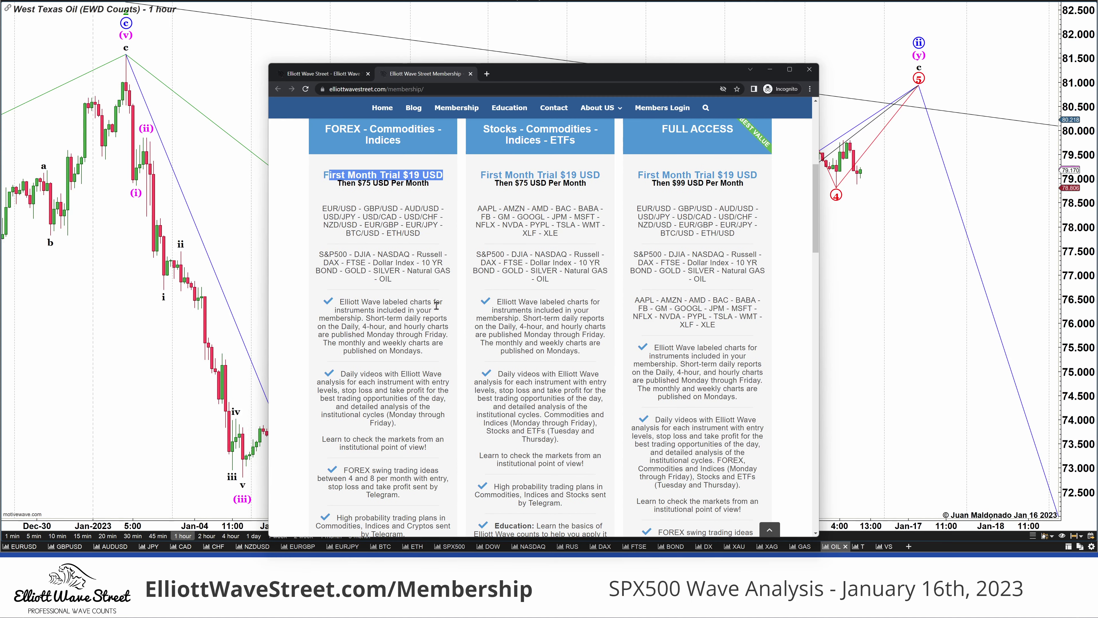
pyautogui.scroll(1, 437, 305)
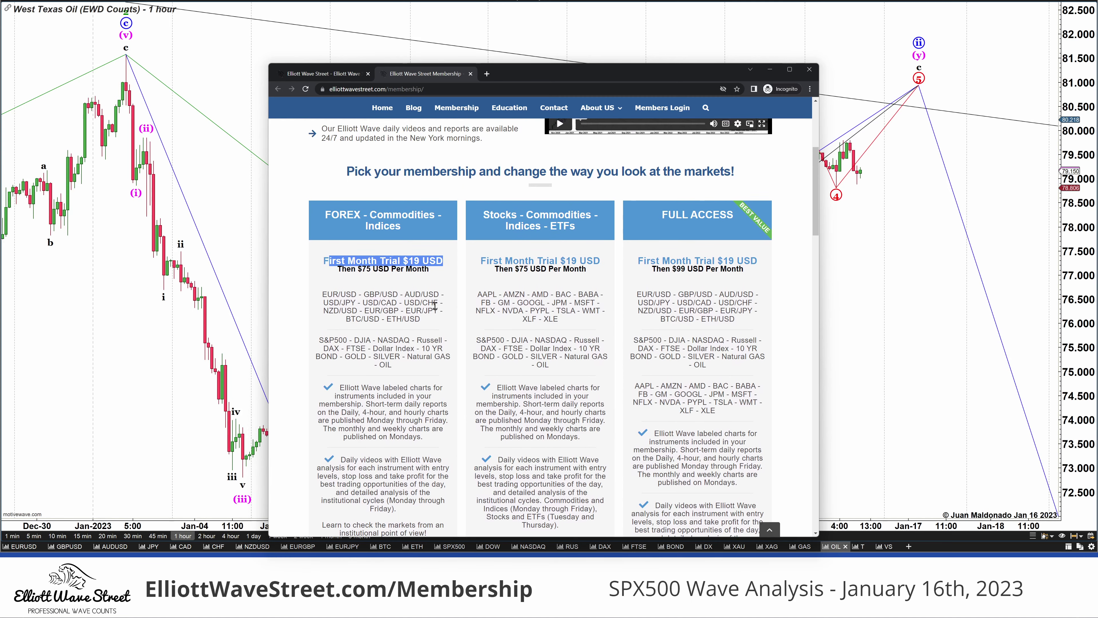
pyautogui.scroll(-2, 436, 307)
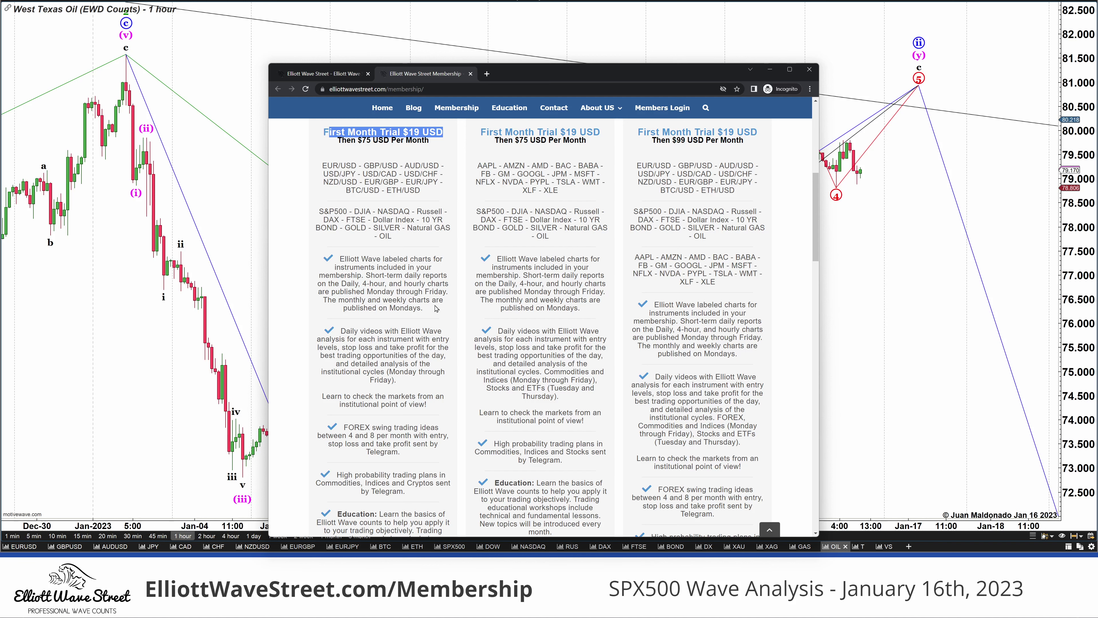
pyautogui.scroll(1, 436, 308)
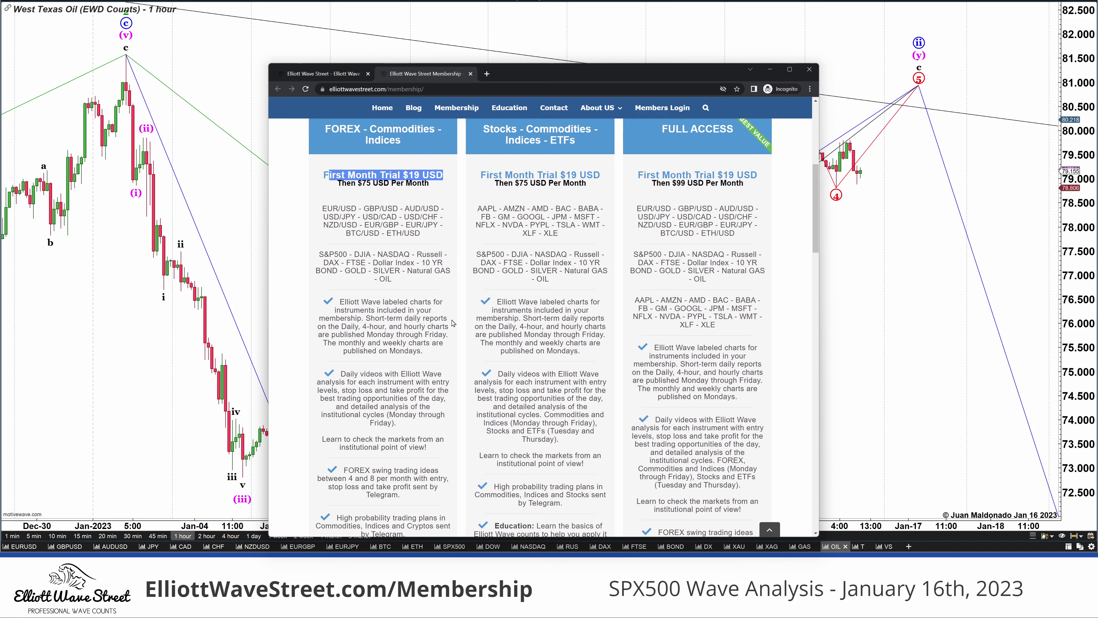
pyautogui.moveTo(556, 74); pyautogui.dragTo(576, 58)
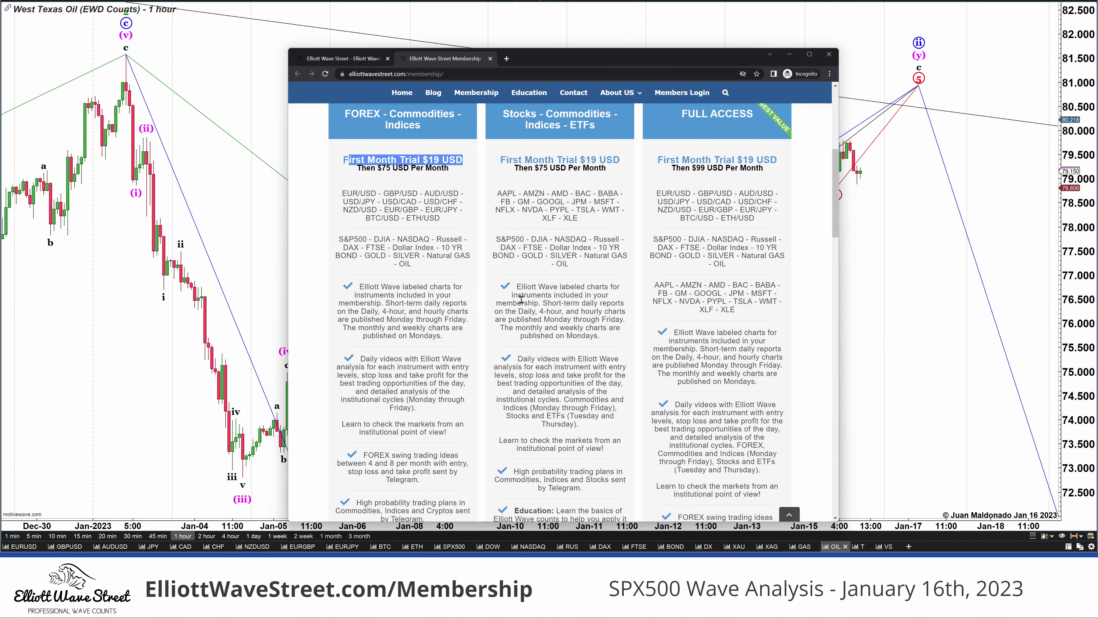